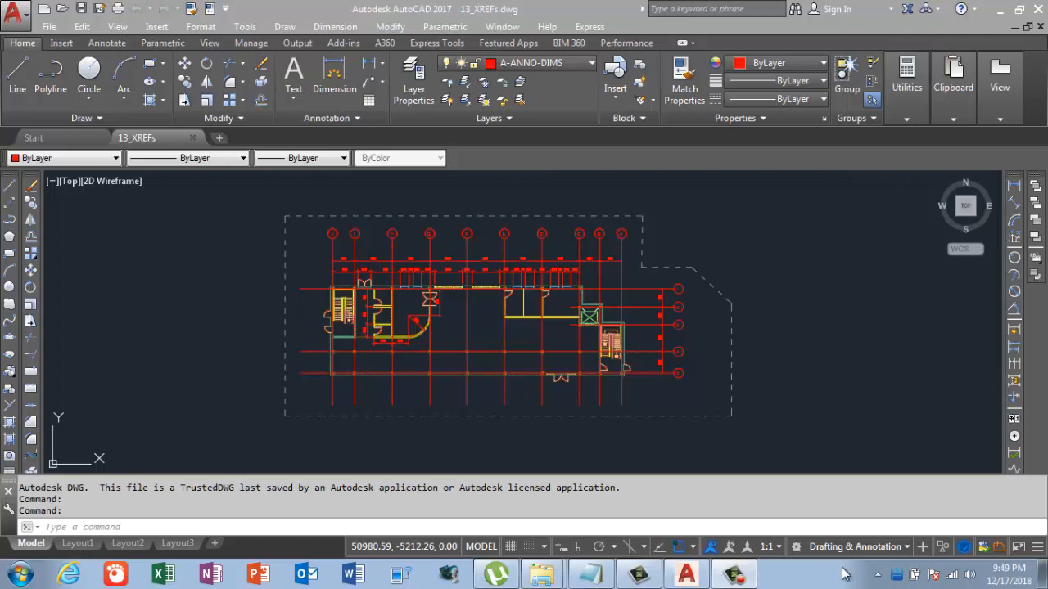
- Switch to Notepad to view the list of XREF topics
click(591, 577)
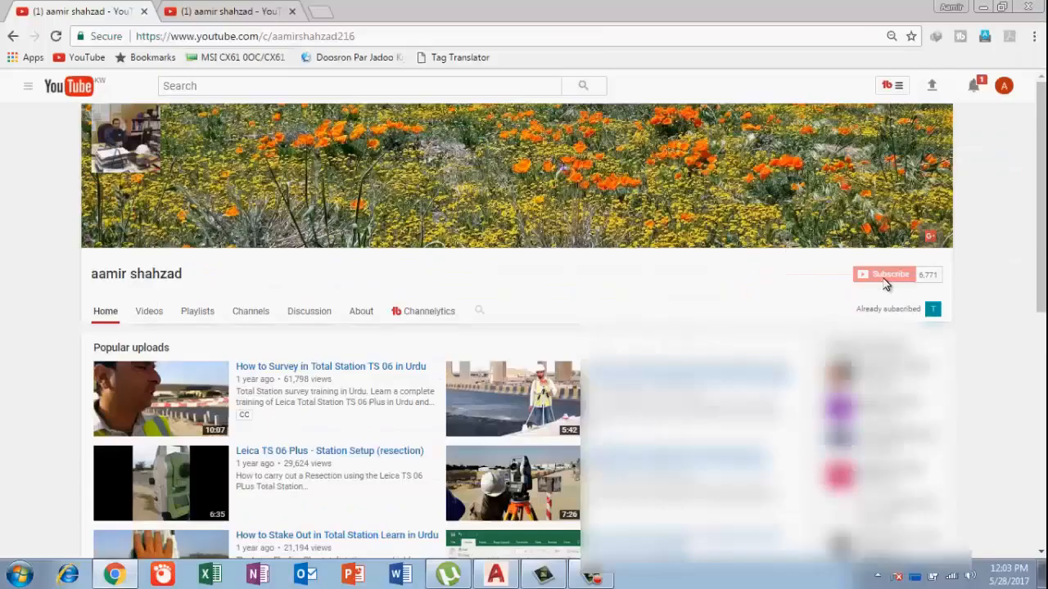
- Subscribe to the displayed YouTube channel and turn on all notifications for it
click(886, 281)
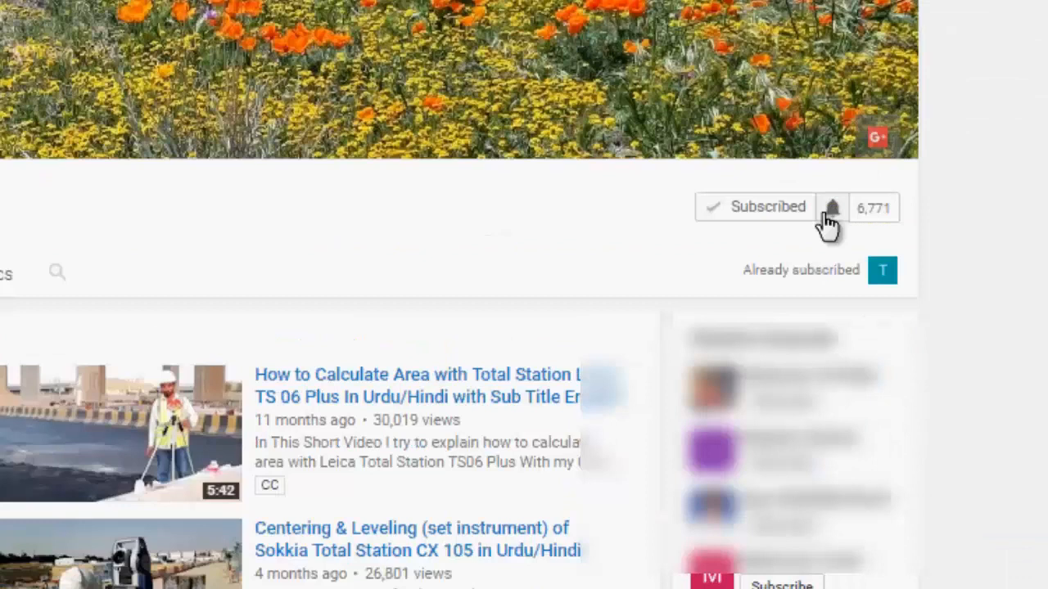
click(830, 211)
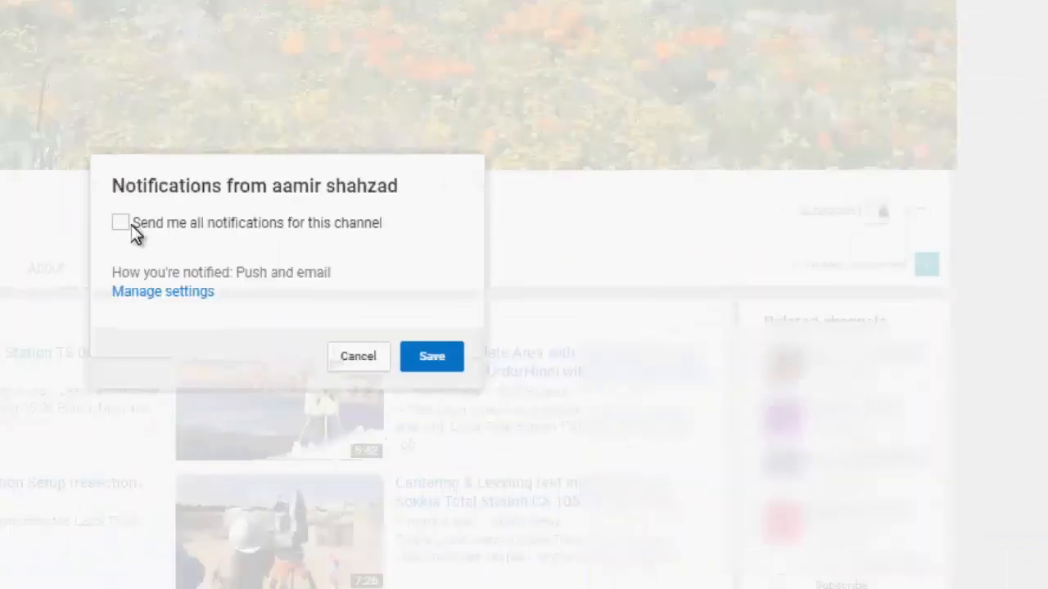
click(131, 226)
click(438, 363)
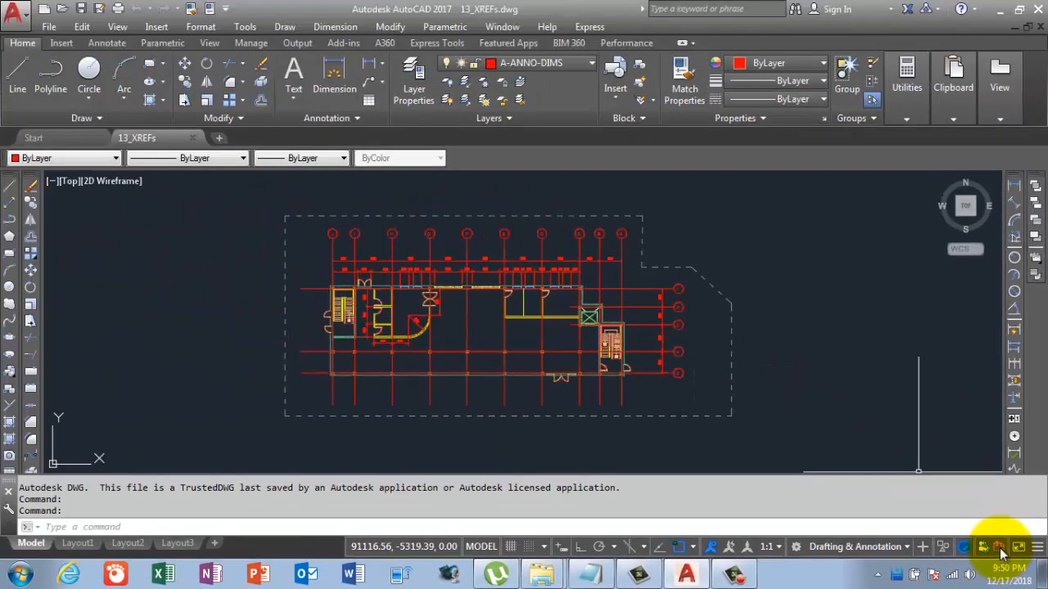
- Open the External References palette and examine the PropertyLine reference's details and the file types that can be attached
click(999, 548)
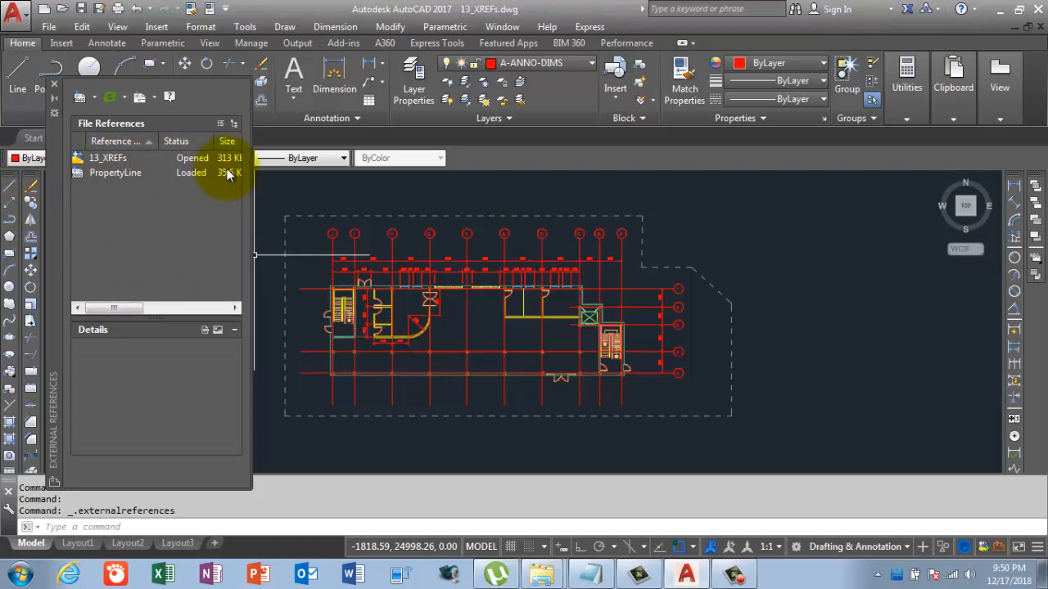
click(113, 172)
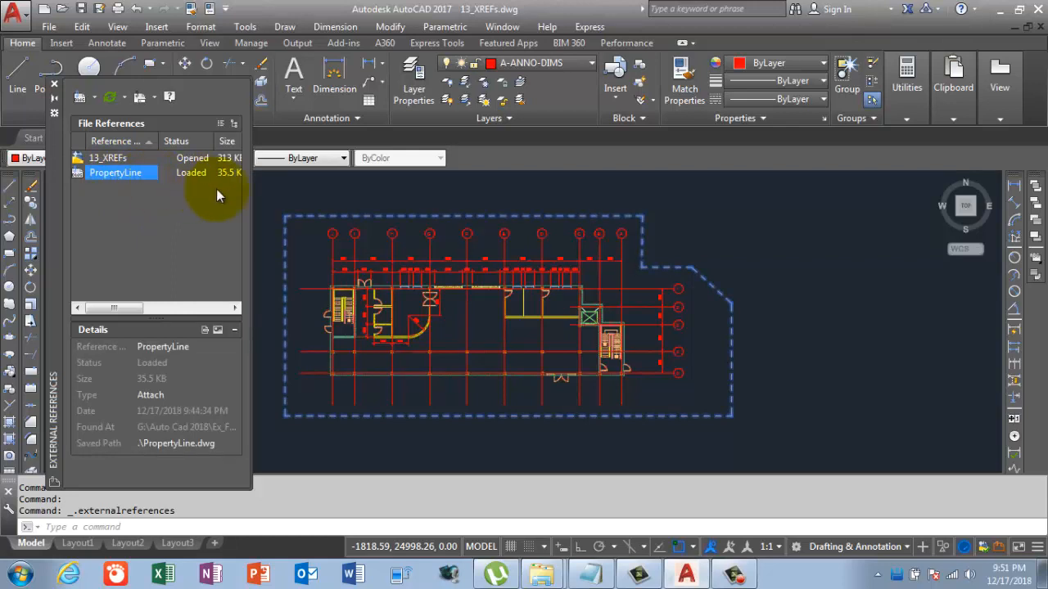
click(114, 180)
click(116, 173)
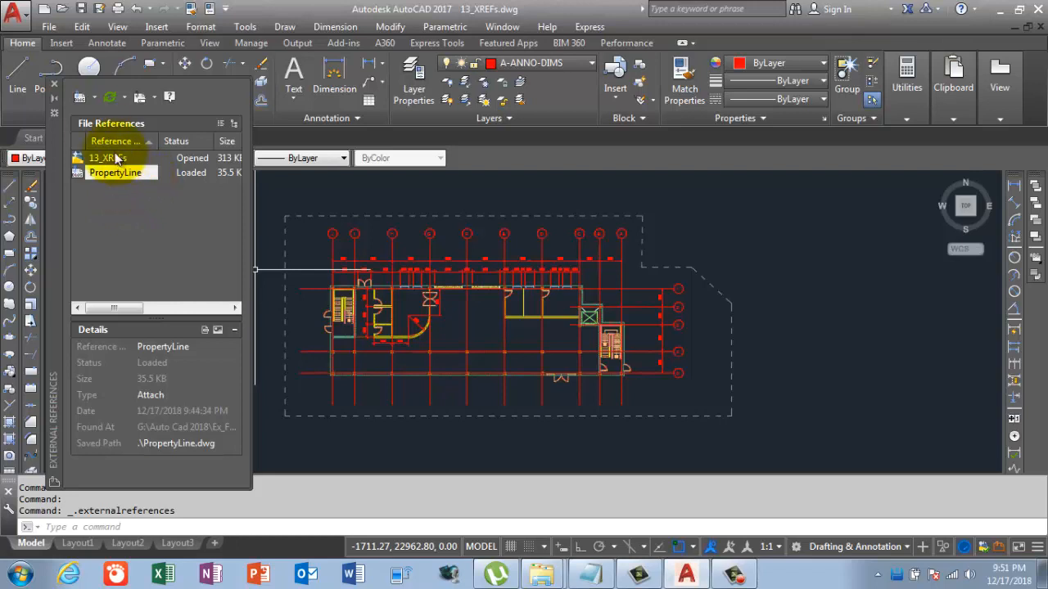
click(94, 98)
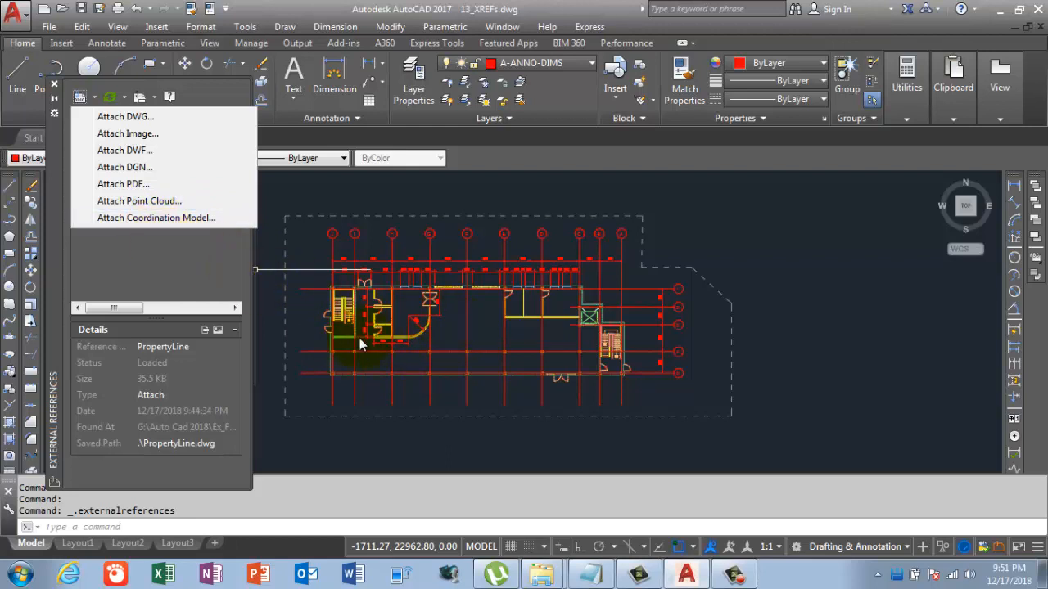
click(735, 260)
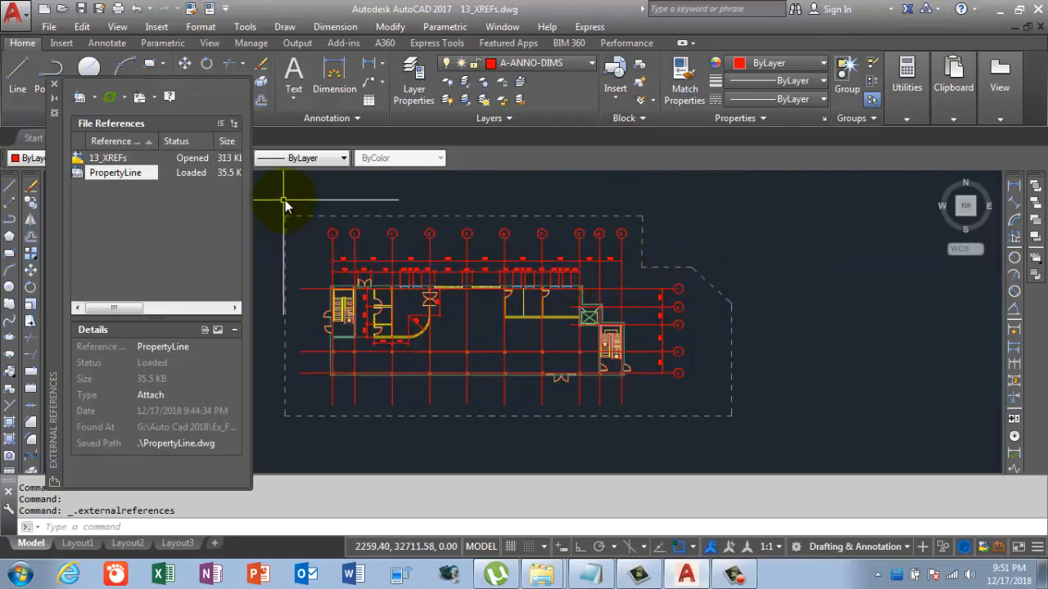
- Erase the PropertyLine boundary from the drawing and detach the PropertyLine reference from the file
click(573, 217)
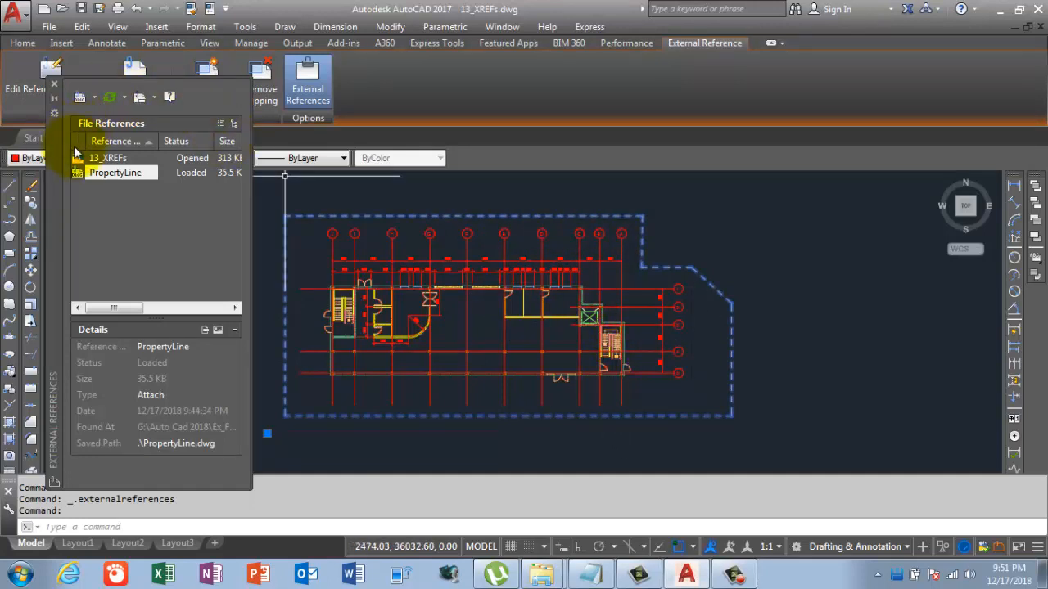
drag(59, 161, 58, 215)
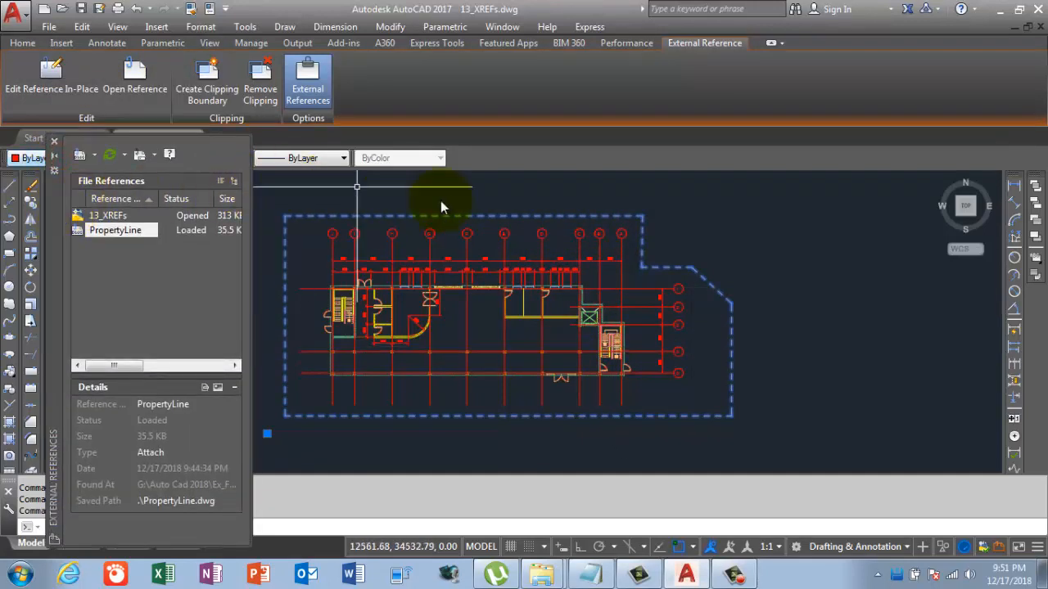
key(Delete)
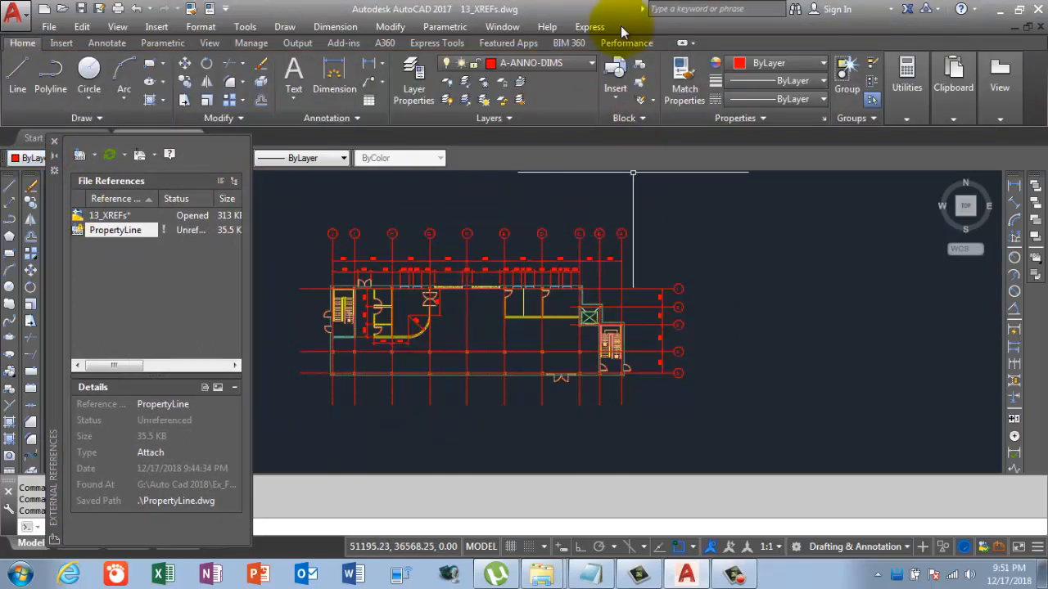
right_click(101, 231)
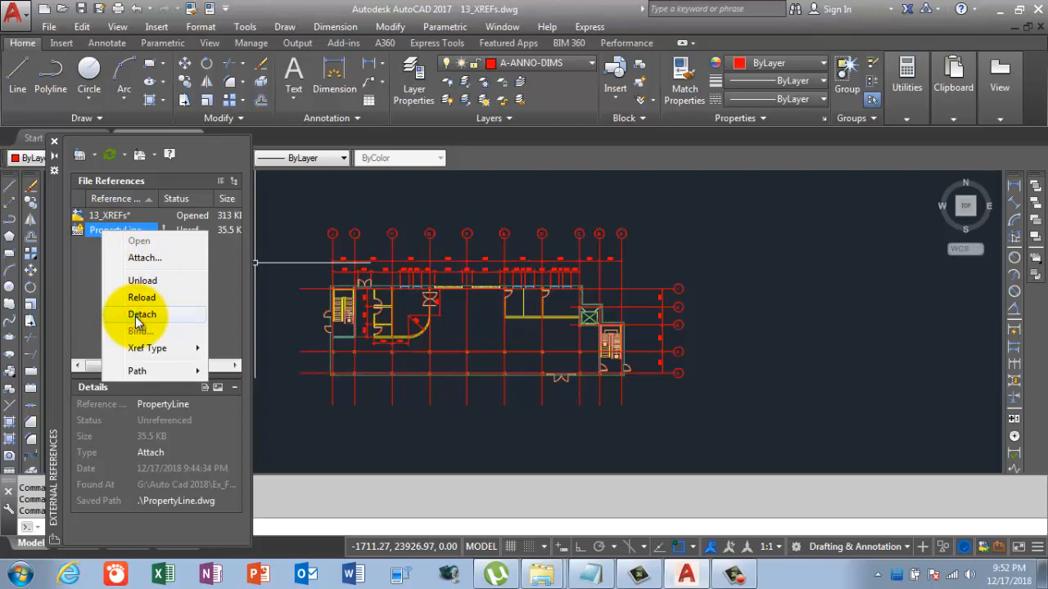
click(137, 316)
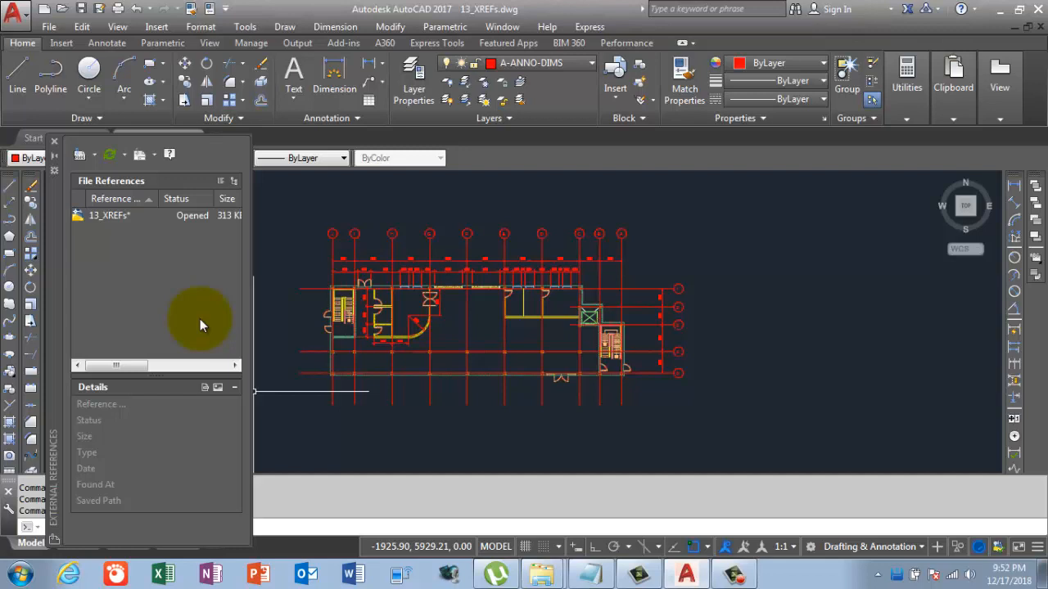
- Switch to Notepad to check the XREF topic list, and return to the AutoCAD drawing
key(alt+Tab)
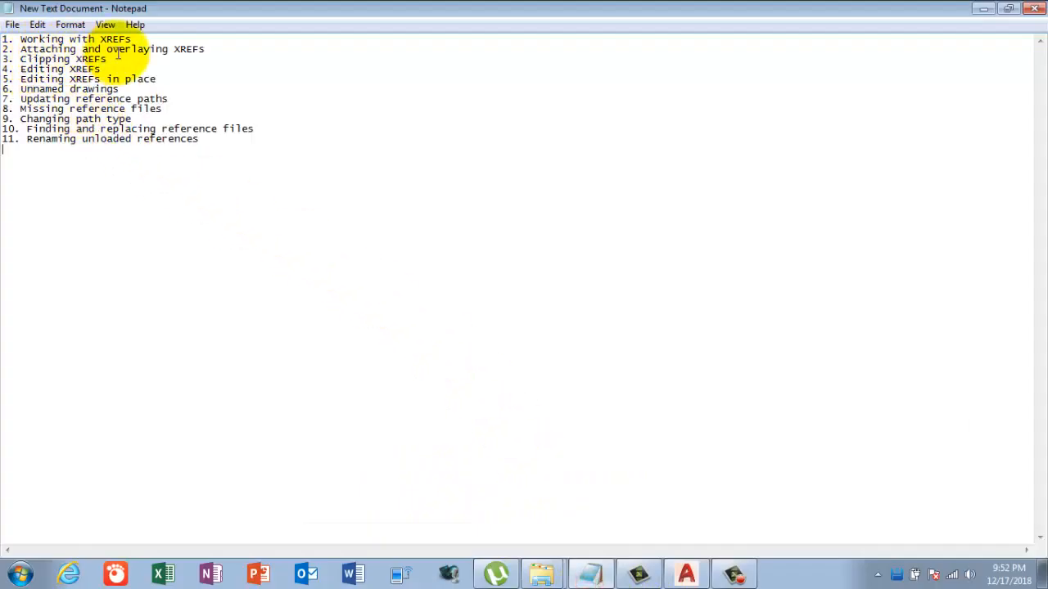
click(983, 8)
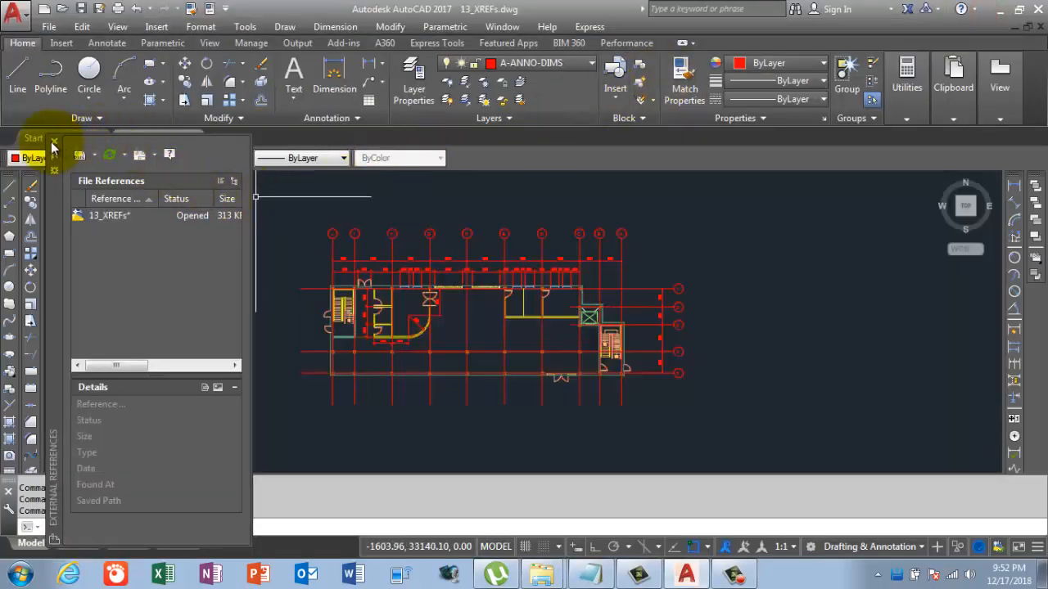
- Reopen the External References palette and choose PropertyLine from the Chapter 13 folder as the DWG to attach
click(54, 141)
click(62, 43)
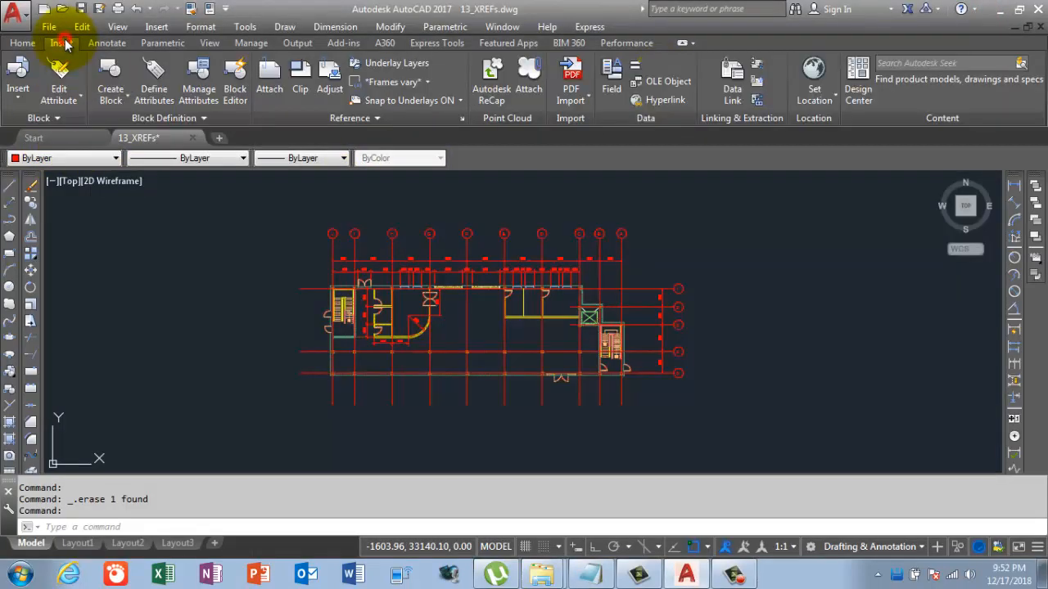
click(462, 119)
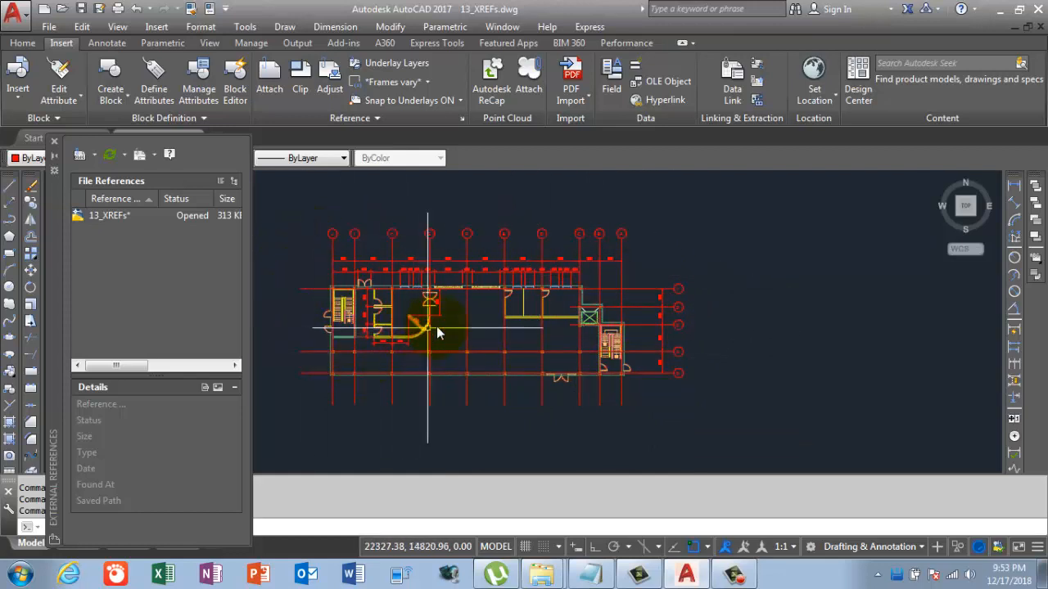
click(92, 155)
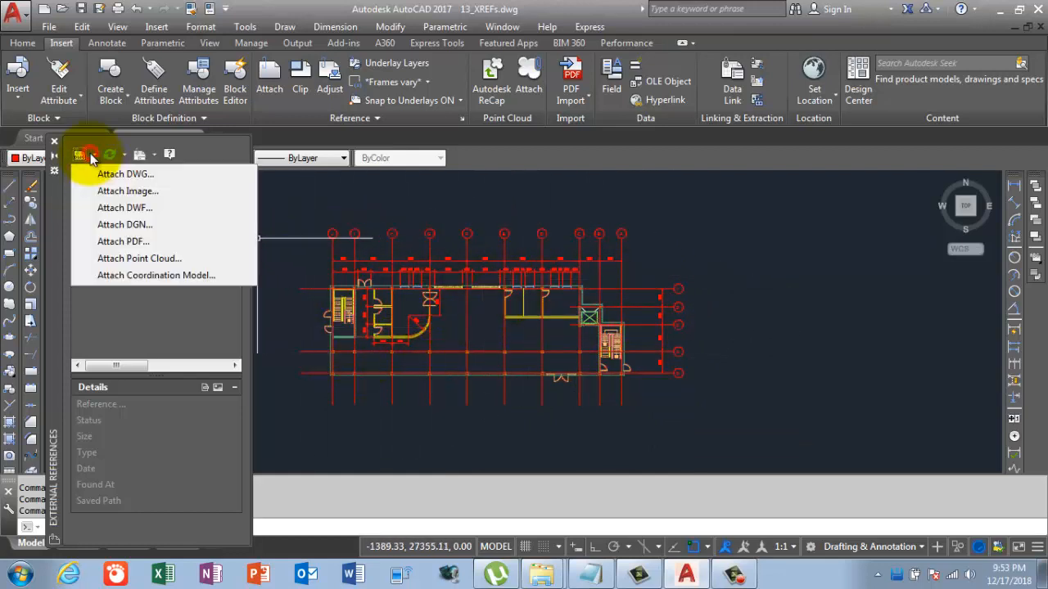
click(112, 177)
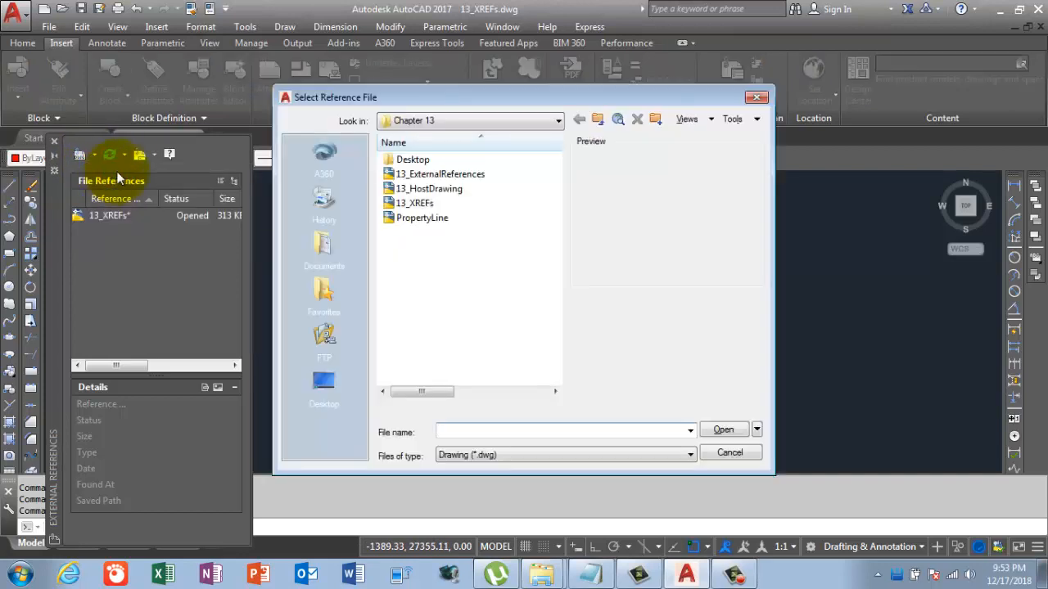
click(431, 221)
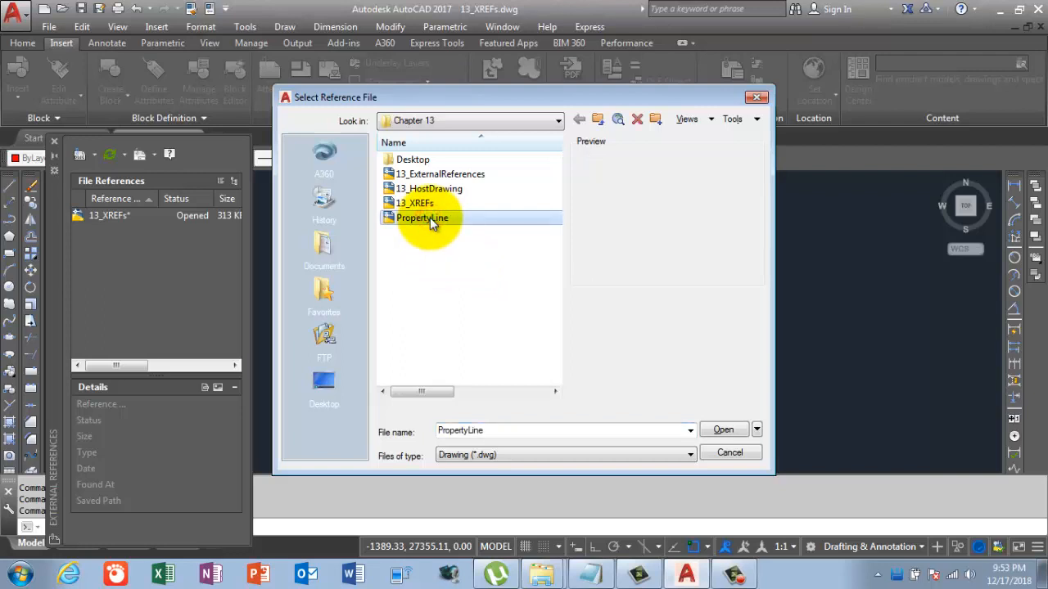
click(429, 216)
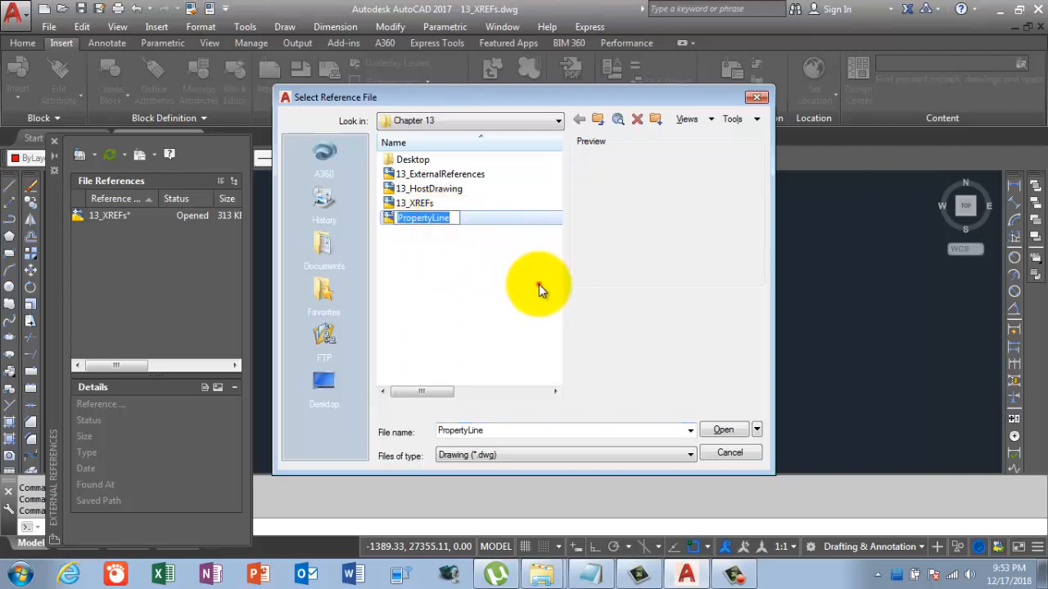
click(539, 284)
click(433, 219)
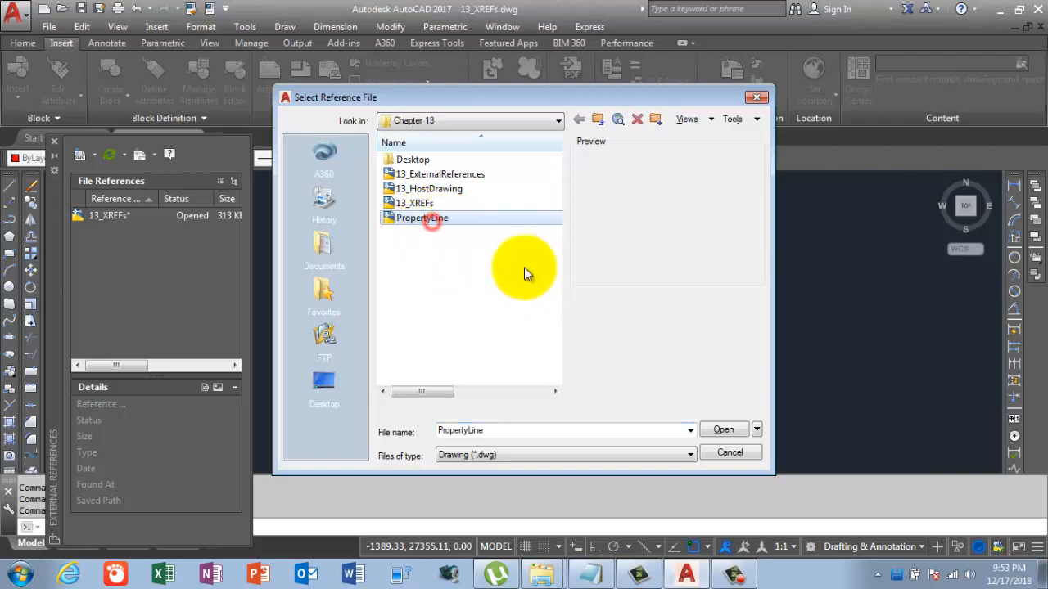
click(725, 431)
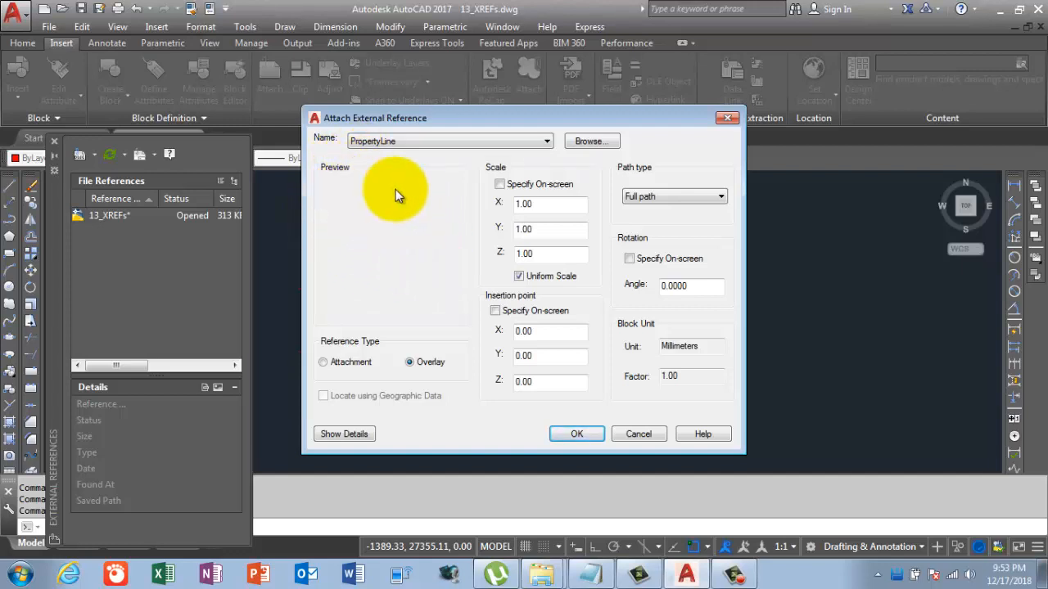
- Attach PropertyLine with the reference type Attachment and a relative path, keeping uniform scale 1.00 and insertion point 0,0,0
click(321, 362)
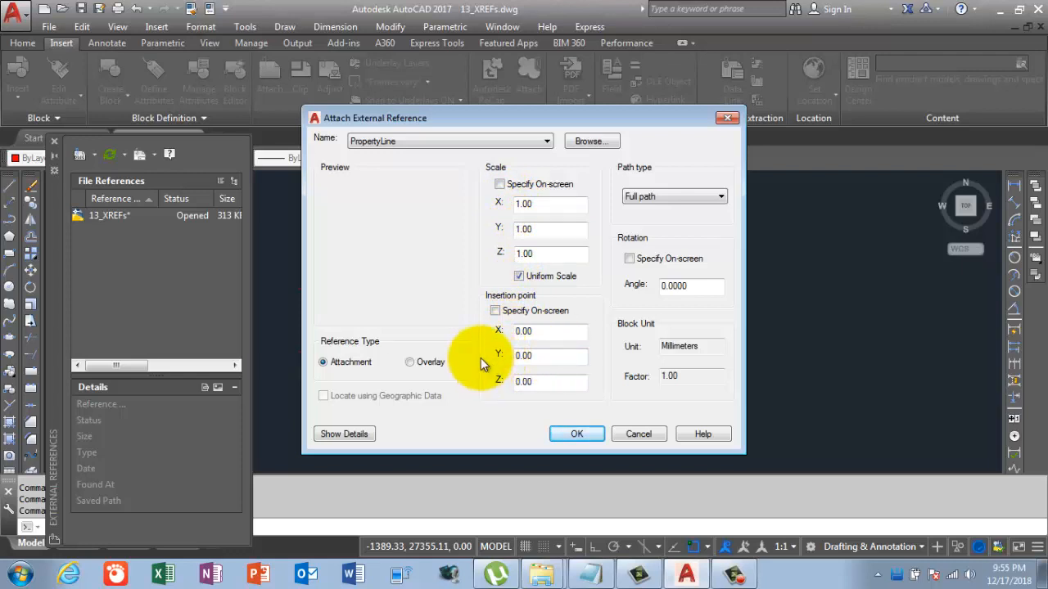
mouse_move(475, 119)
mouse_down()
mouse_move(659, 126)
mouse_move(578, 115)
mouse_move(617, 115)
mouse_move(644, 101)
mouse_up()
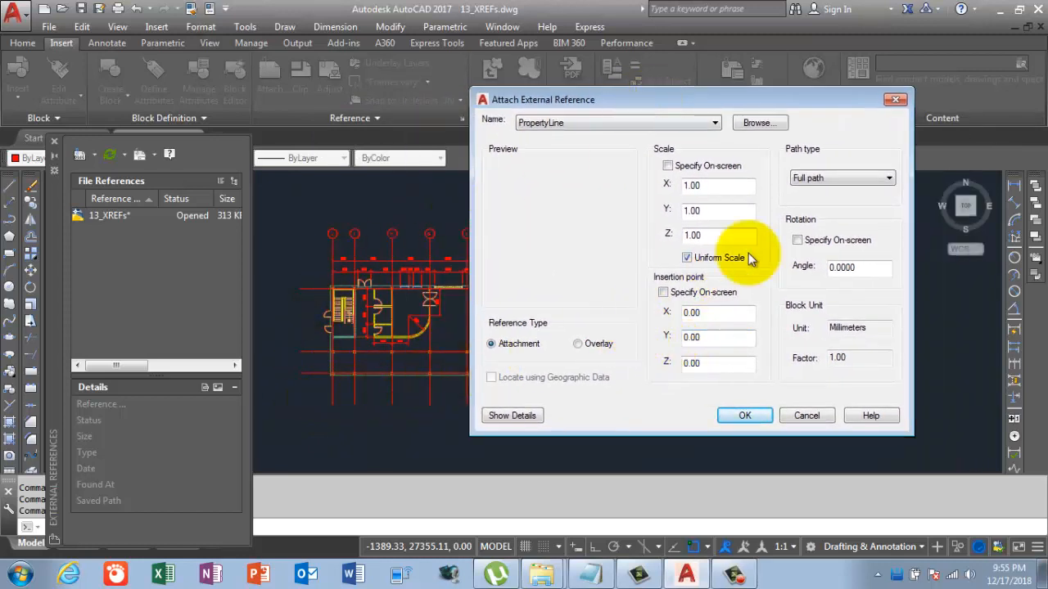
click(855, 180)
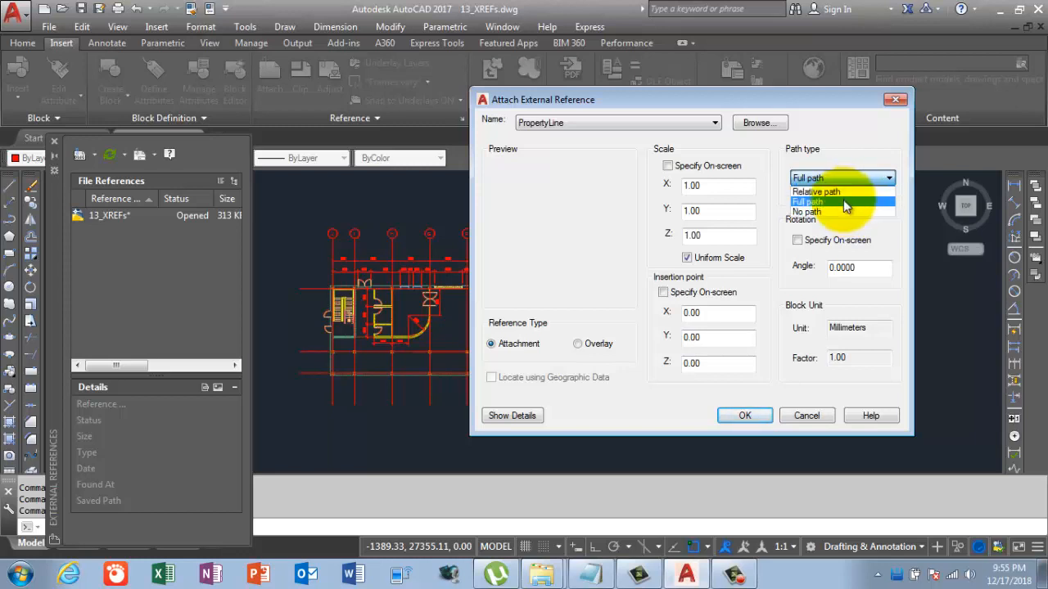
click(843, 192)
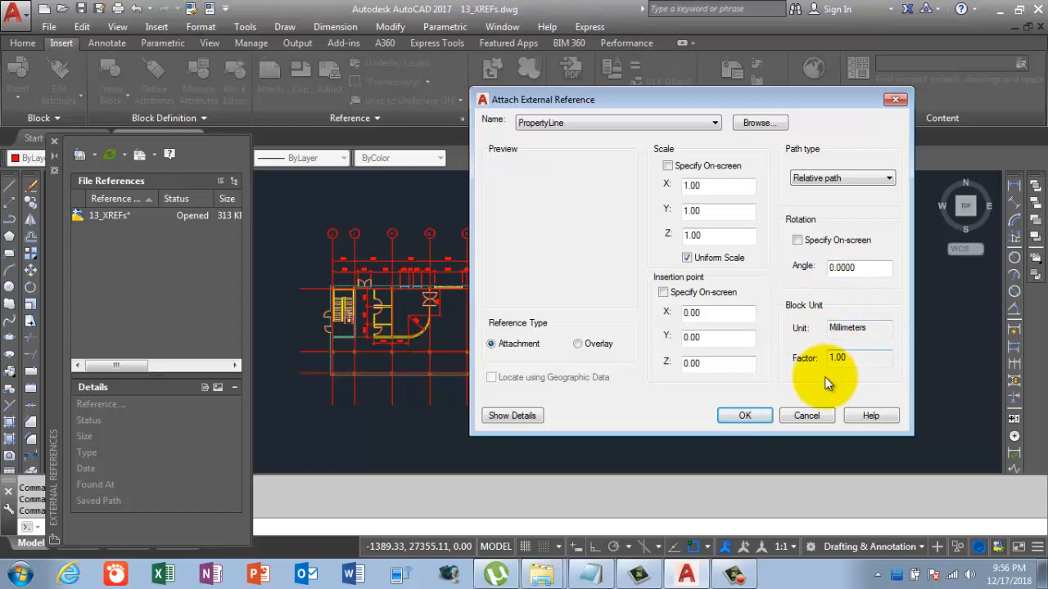
click(735, 415)
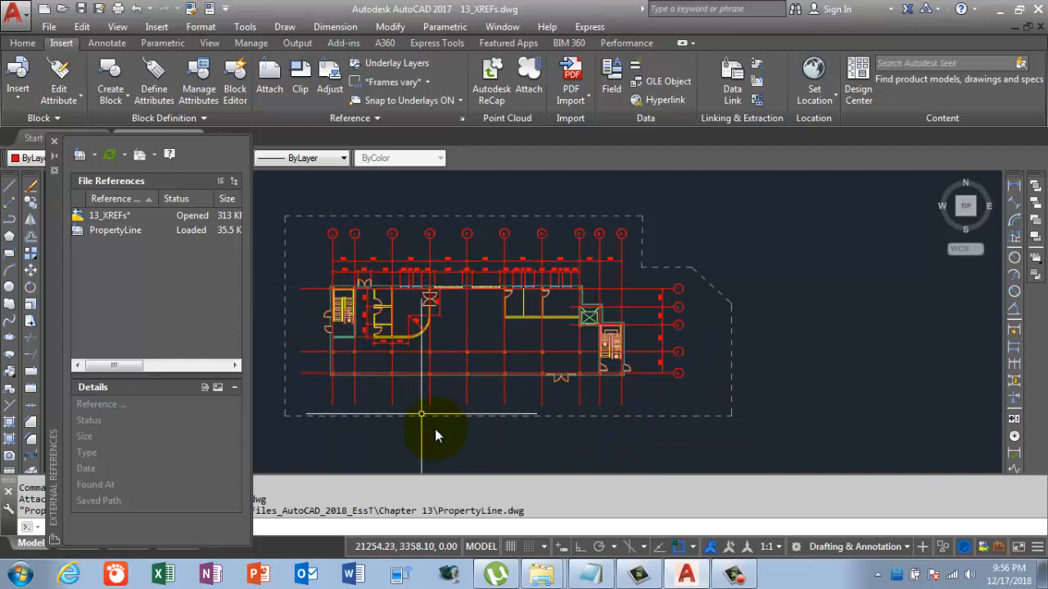
- Look up the next XREF topic in the Notepad list and switch back to AutoCAD
key(alt+Tab)
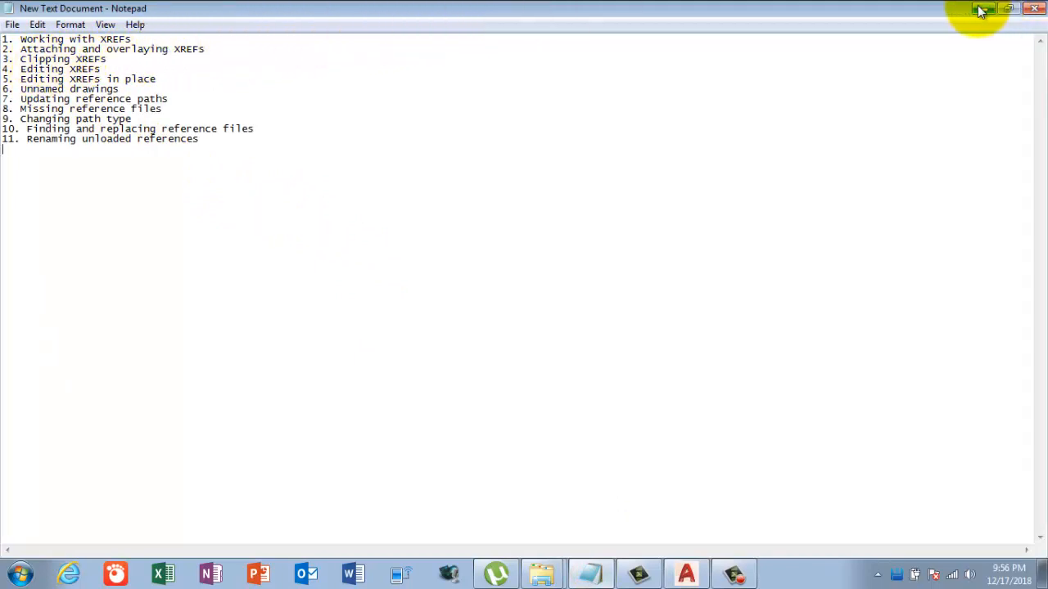
key(alt+Tab)
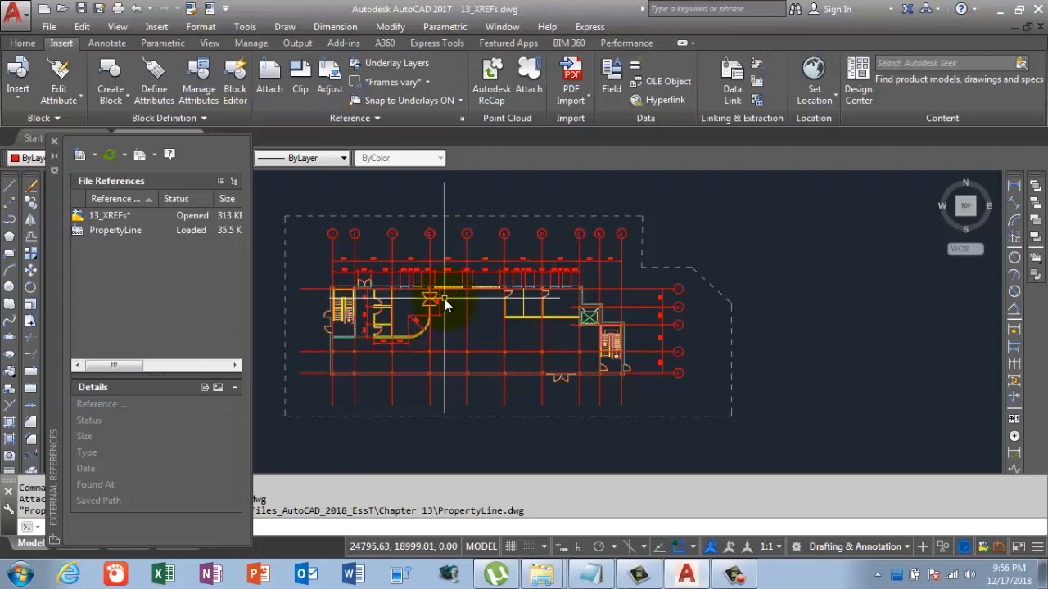
- Close the External References palette and clip PropertyLine with a rectangular boundary around its right half, starting at about 72873,-2213 below its lower-right corner
click(54, 141)
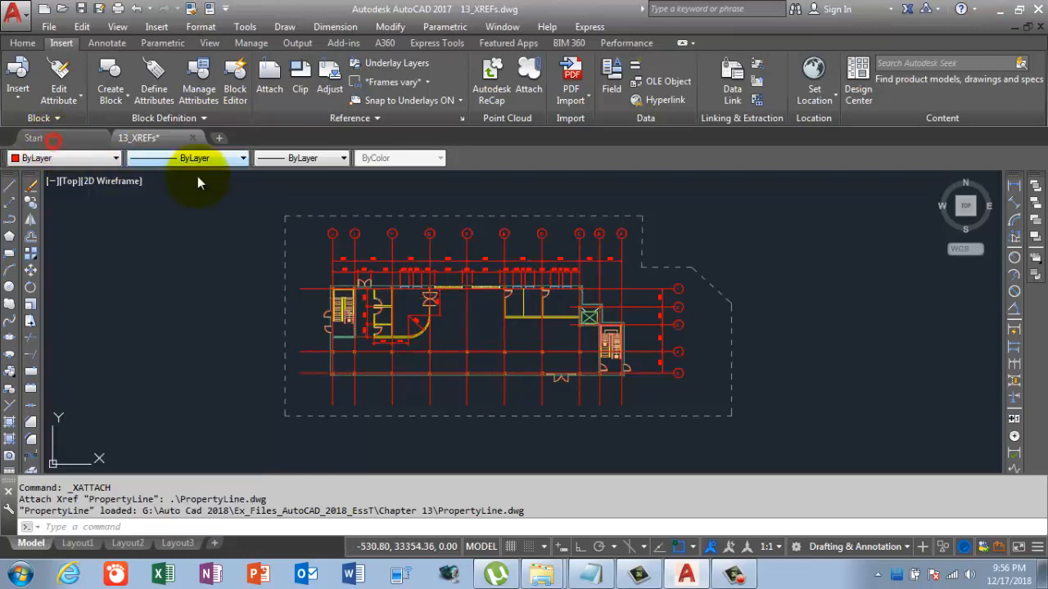
click(686, 266)
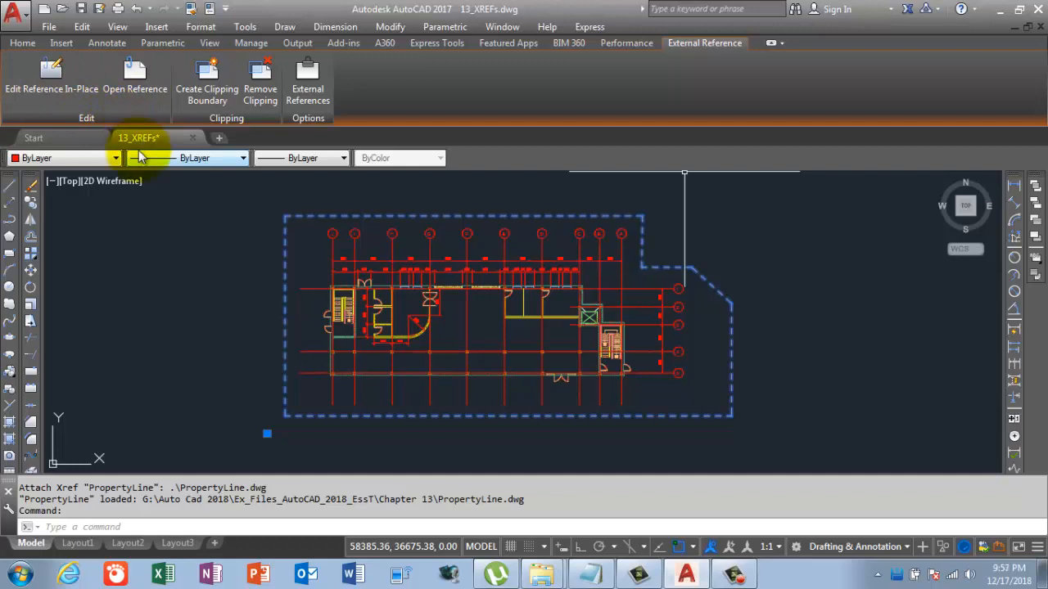
click(195, 94)
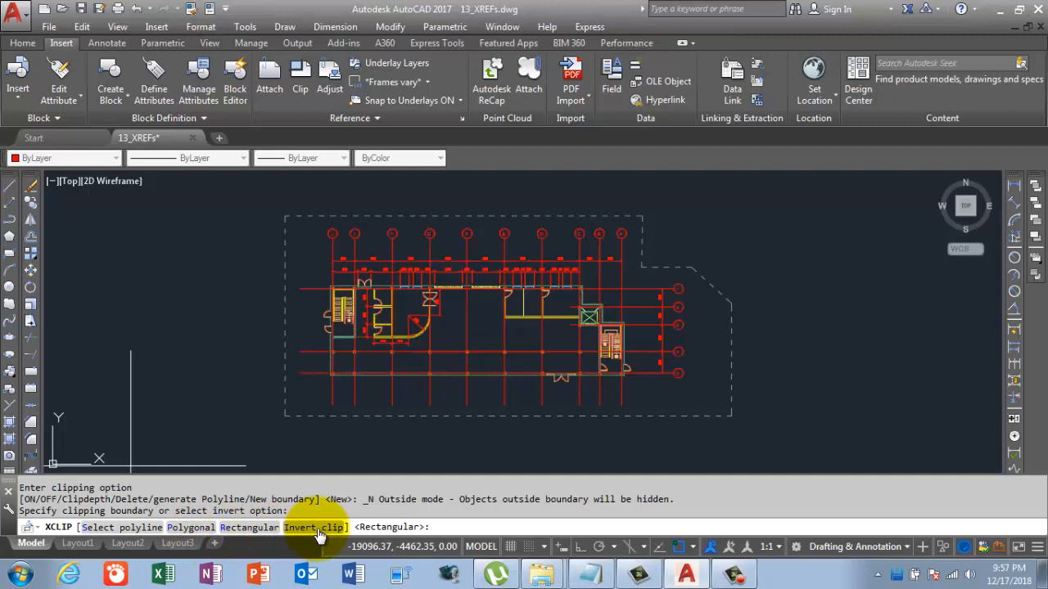
click(262, 528)
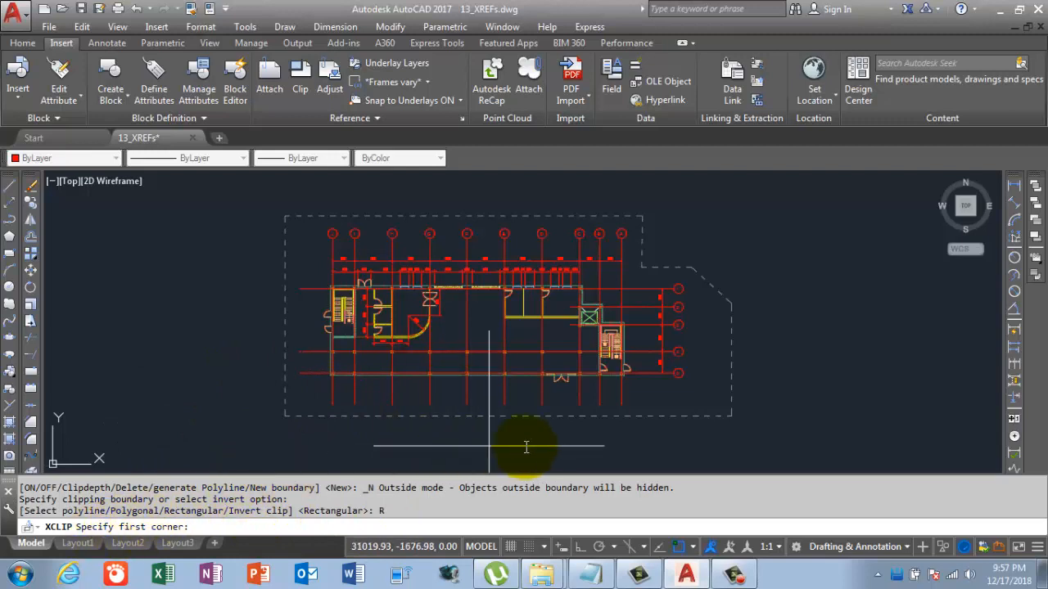
click(789, 450)
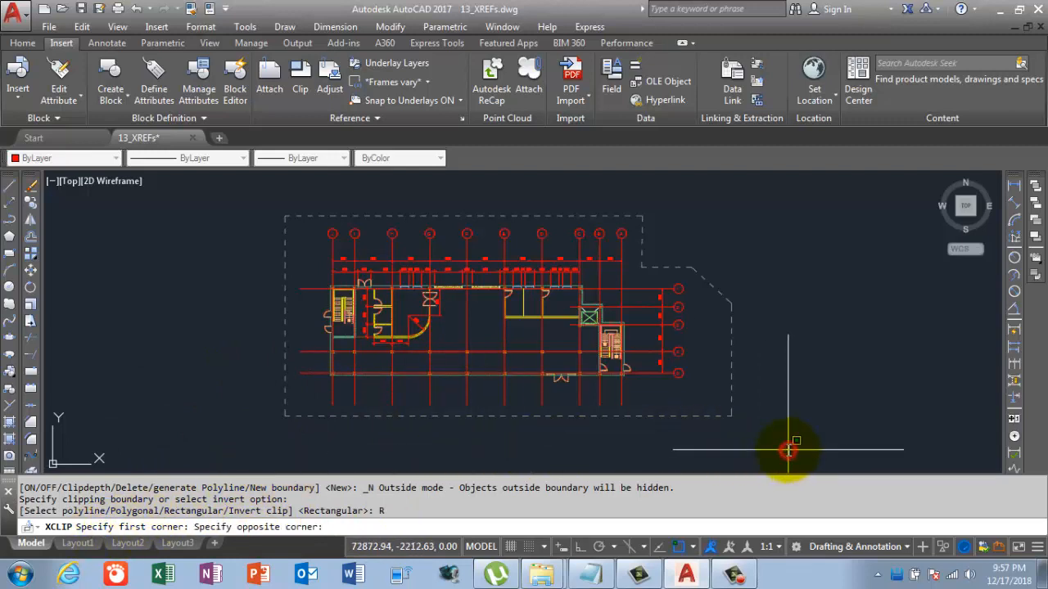
click(514, 199)
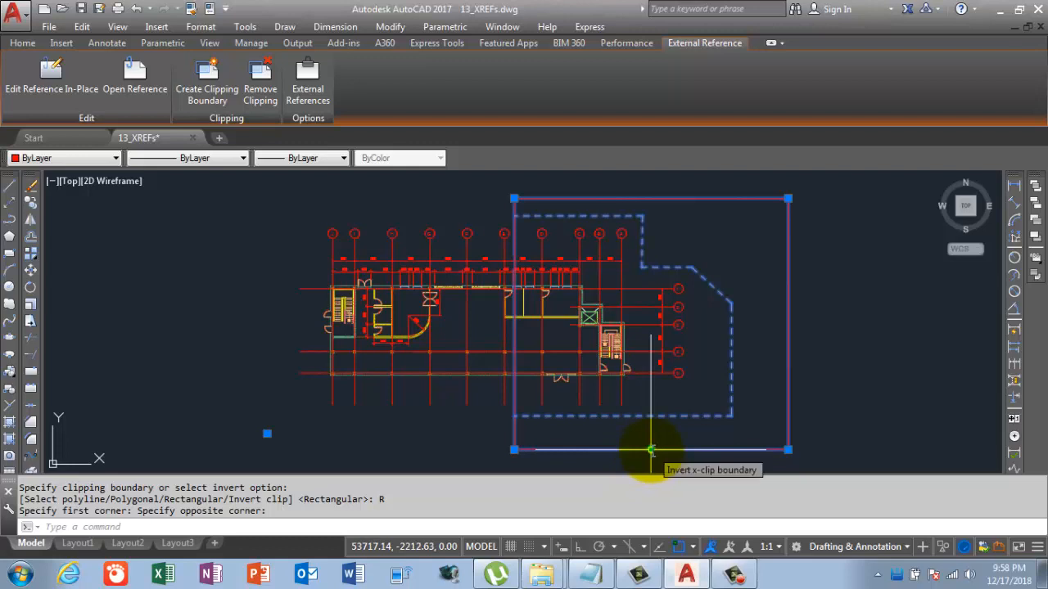
- Invert the PropertyLine clip twice, lower the boundary's upper-right corner with a grip stretch, and invert the clip once more
click(651, 450)
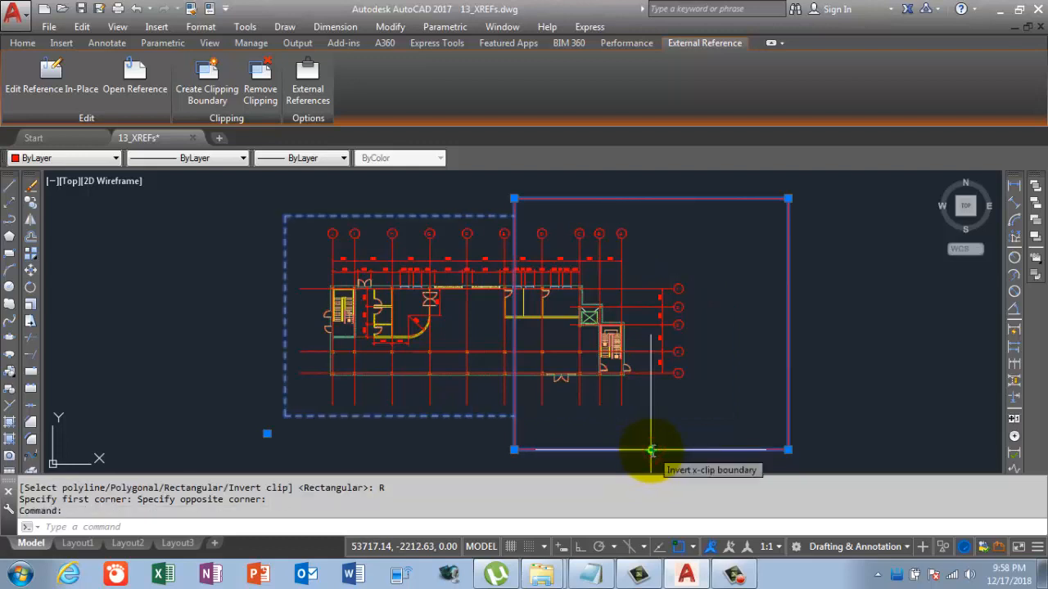
click(651, 450)
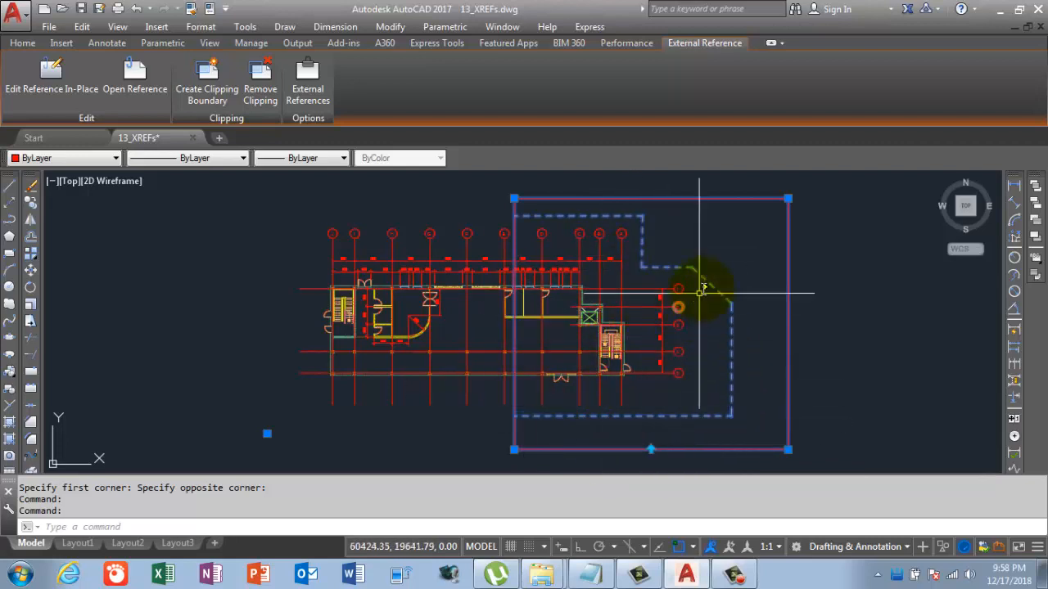
click(787, 198)
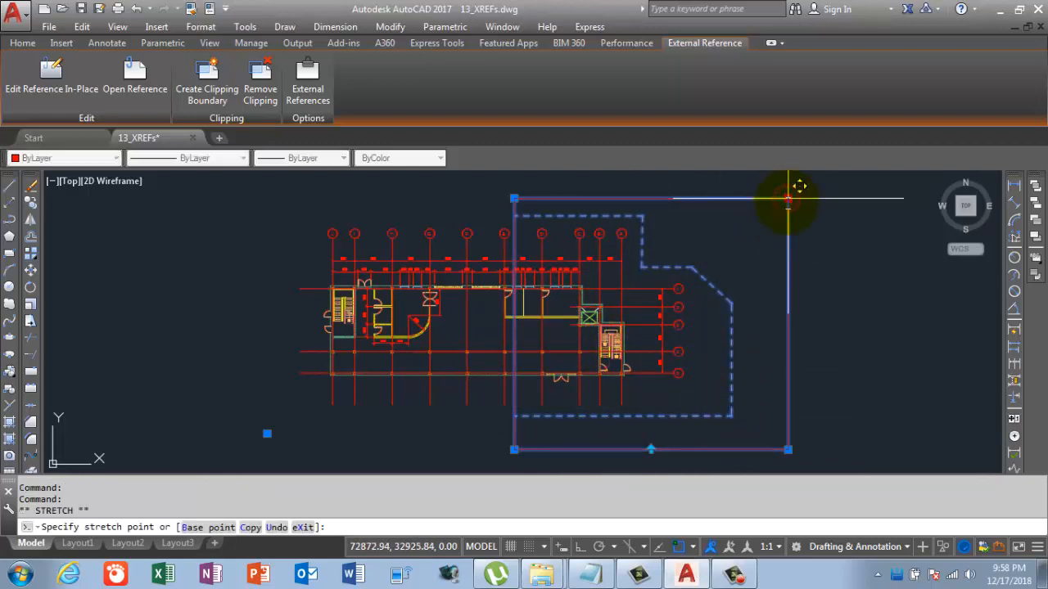
click(791, 248)
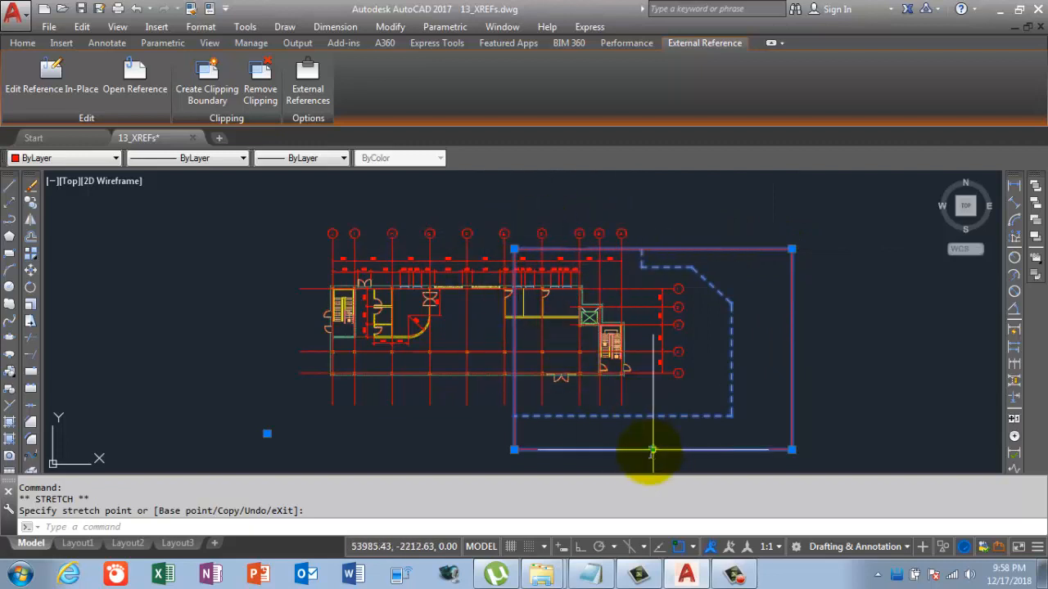
click(653, 450)
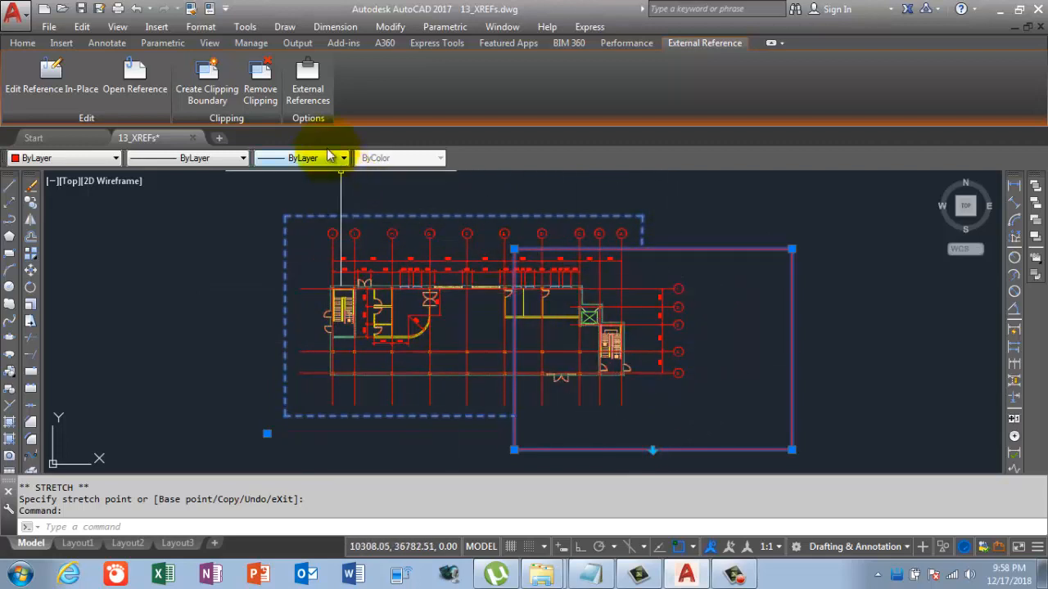
- Remove the clipping from the PropertyLine reference, and check the next topic in the Notepad list before returning to AutoCAD
click(259, 94)
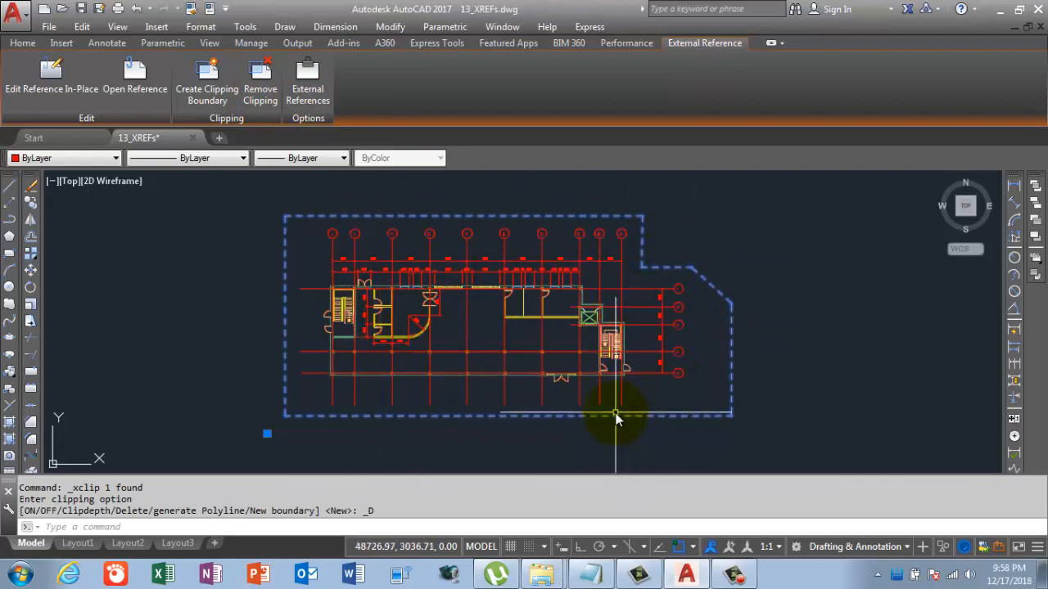
key(Escape)
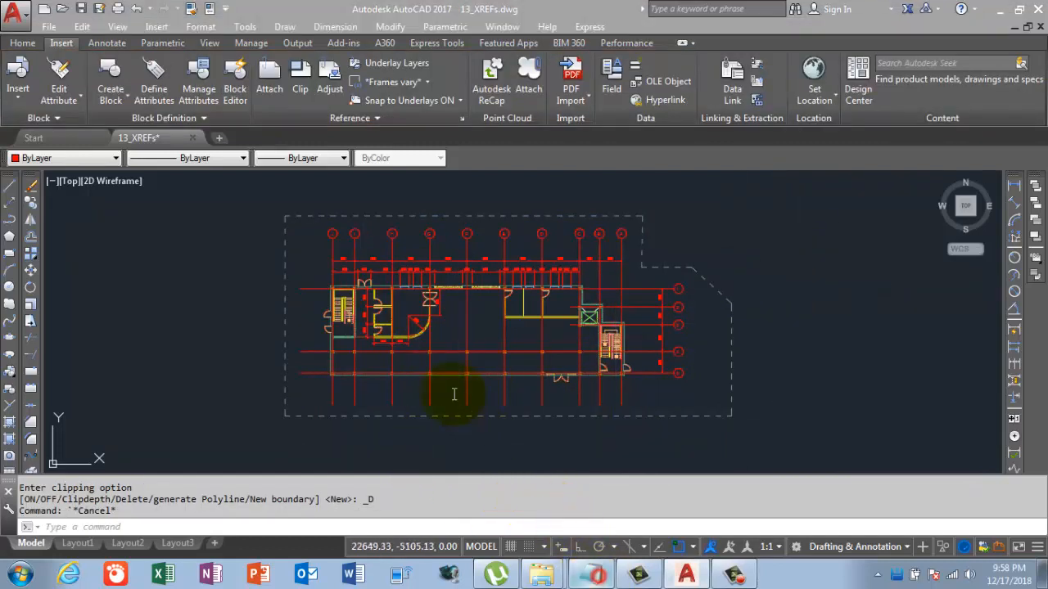
key(alt+Tab)
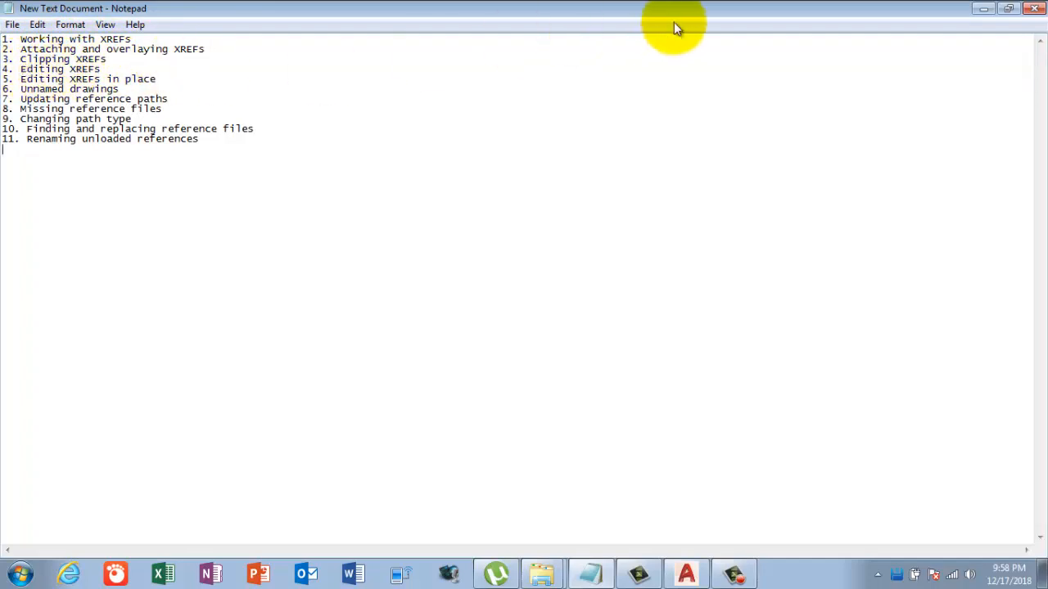
click(983, 11)
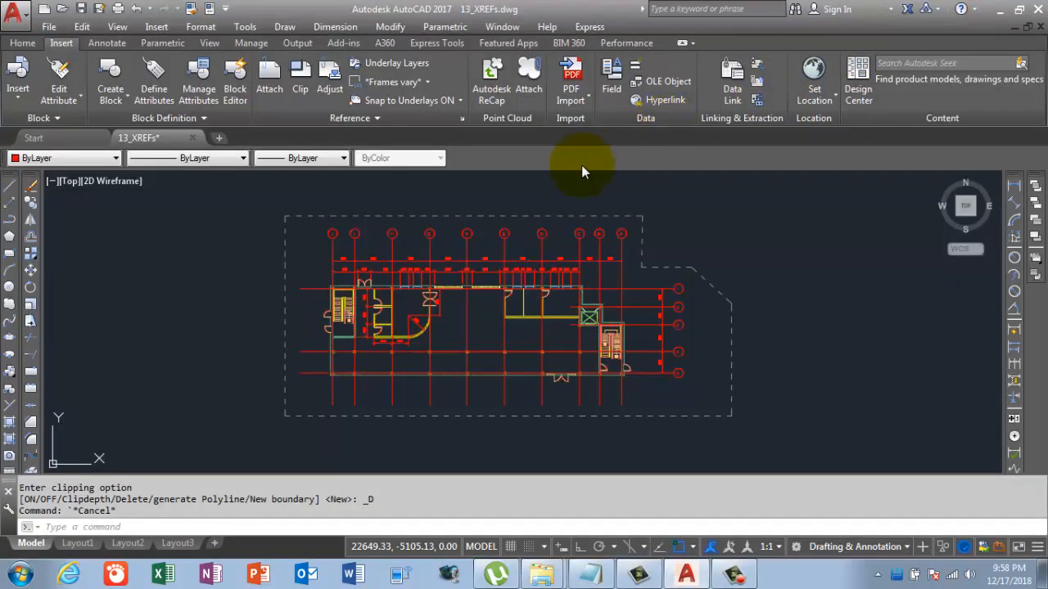
- Open the PropertyLine reference as its own drawing, and check the XREF topic list in Notepad before returning to AutoCAD
click(304, 218)
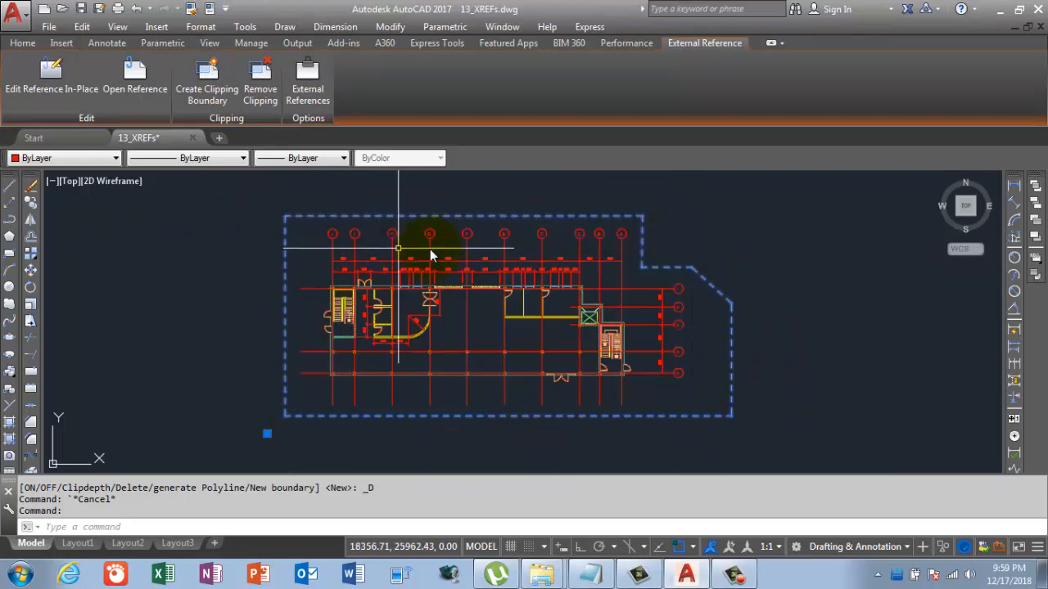
click(138, 95)
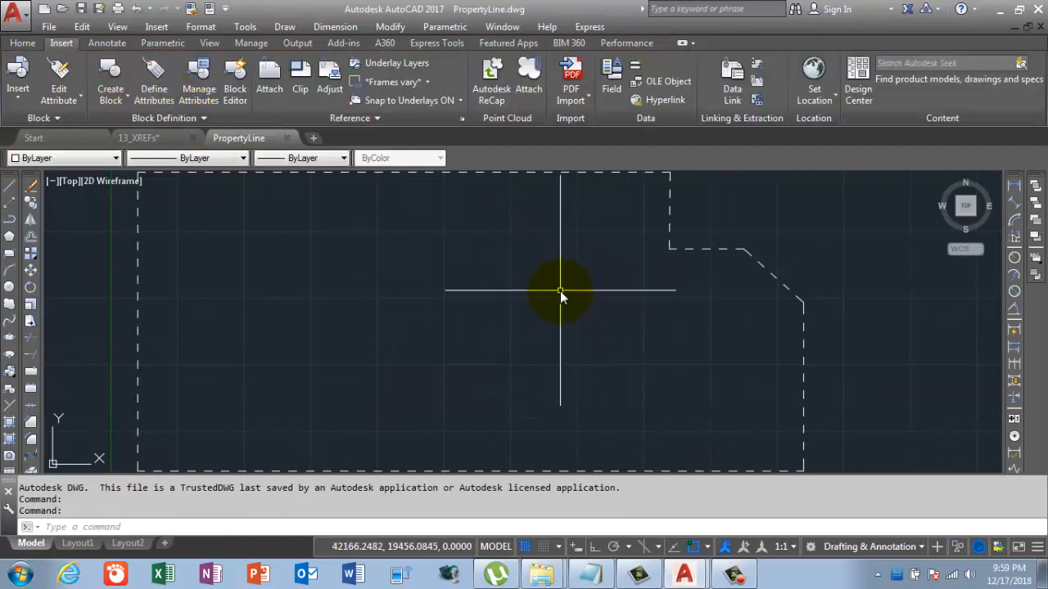
scroll(626, 297, down, 2)
scroll(598, 288, up, 2)
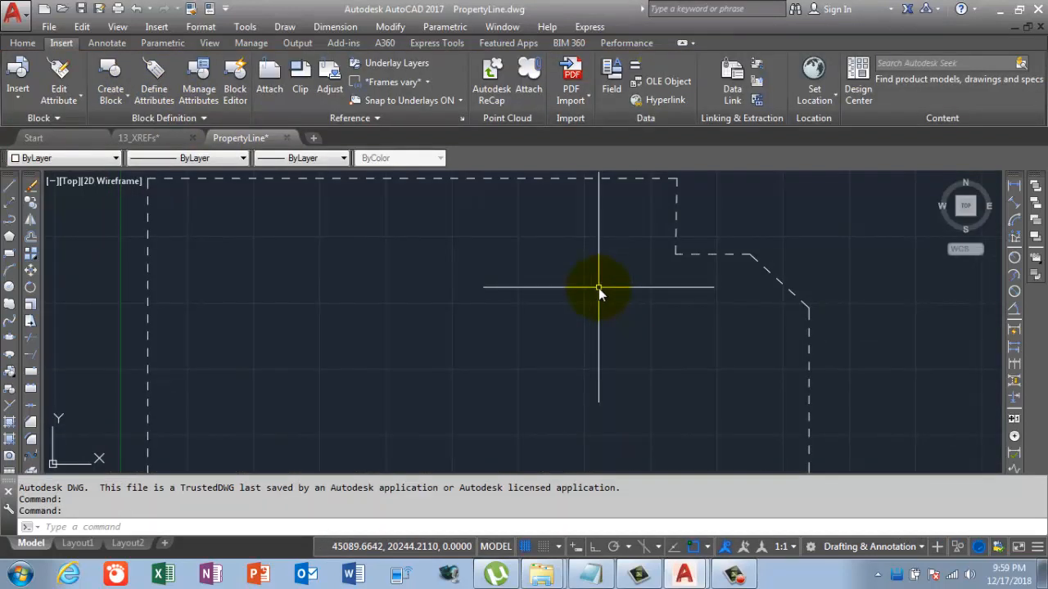
scroll(598, 288, down, 2)
scroll(588, 275, up, 2)
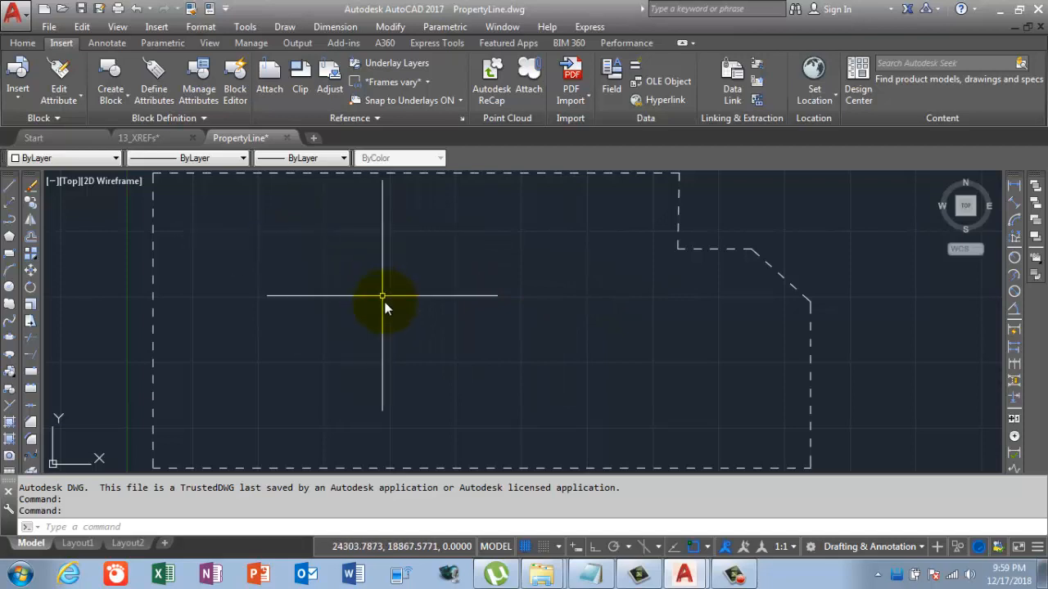
click(589, 573)
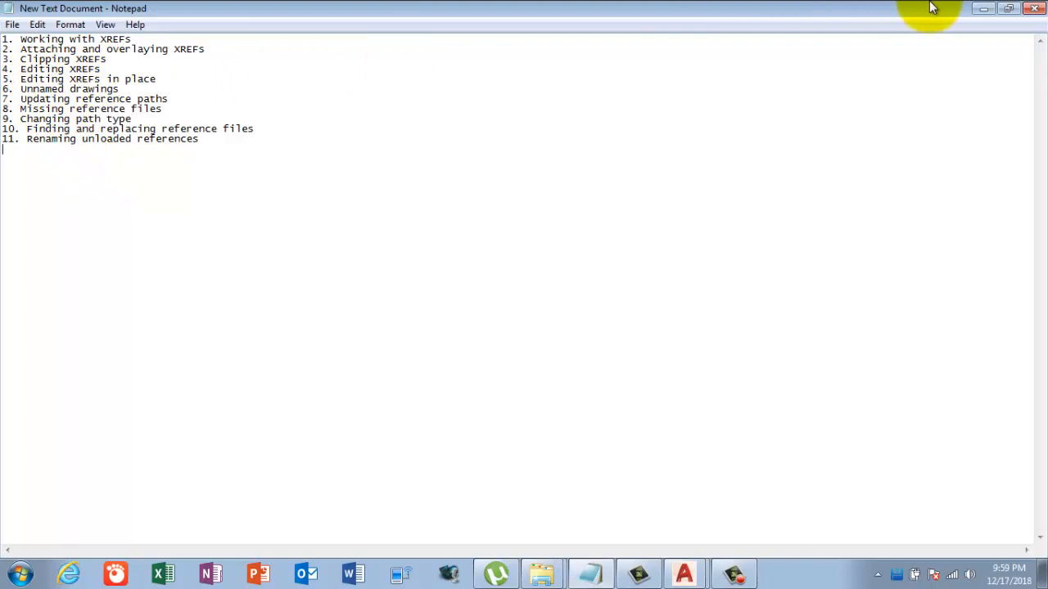
click(979, 11)
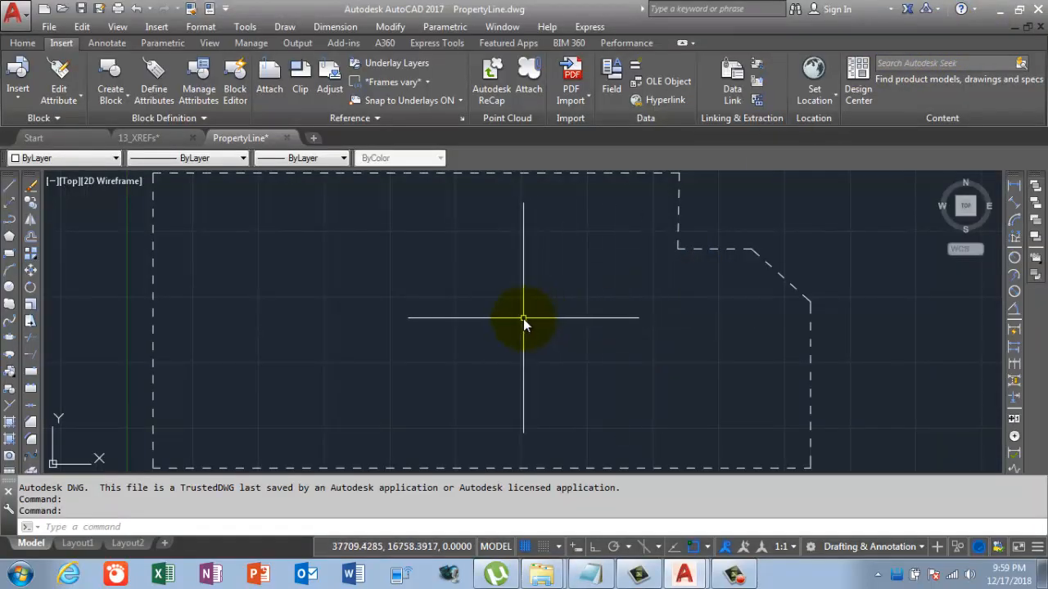
- Stretch the inner notch vertex of the property line outward to the upper right and save PropertyLine.dwg
click(682, 248)
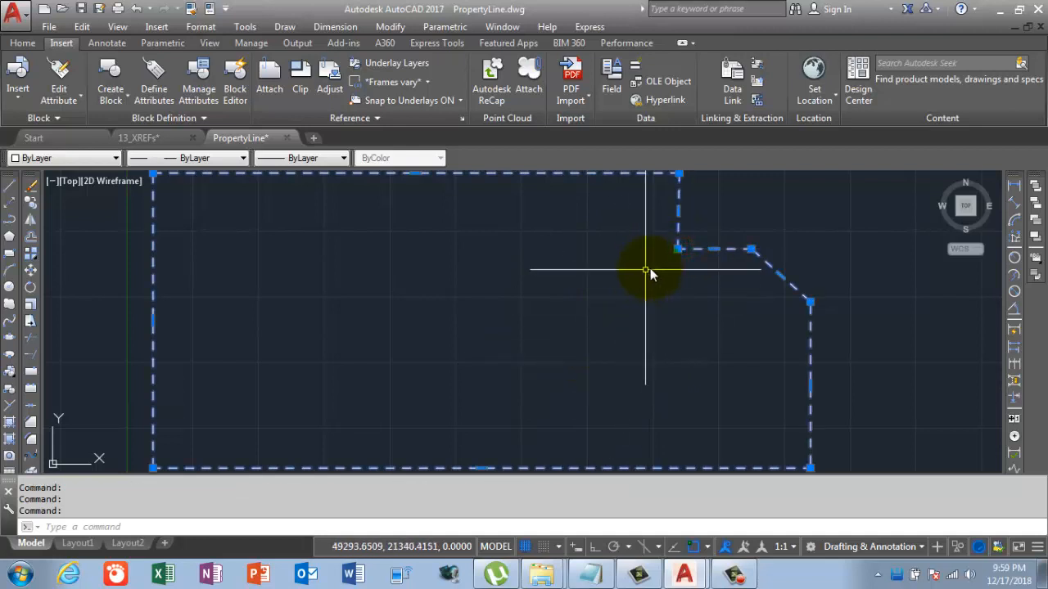
click(679, 248)
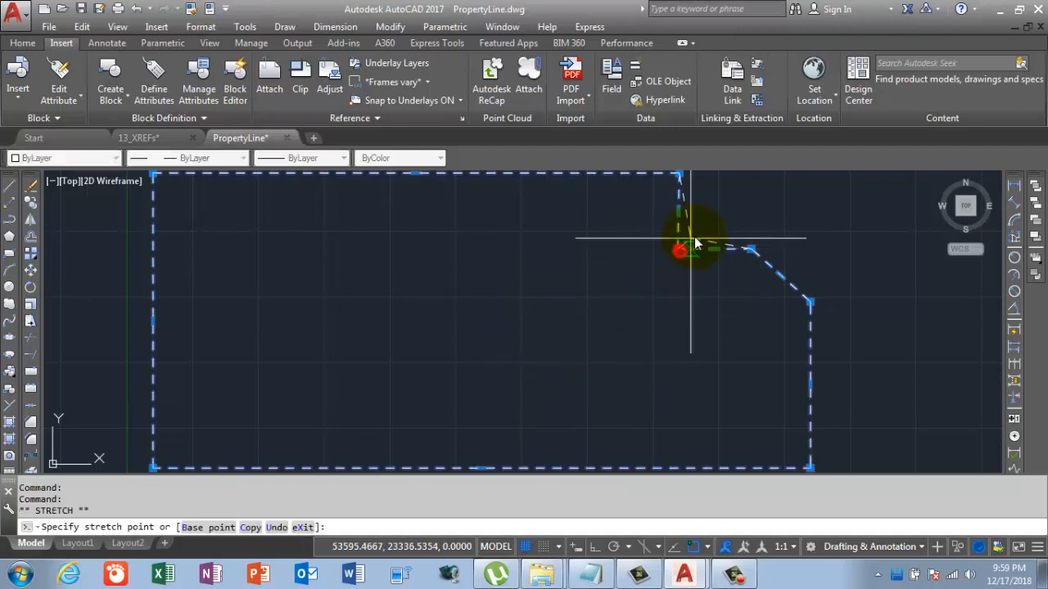
click(736, 196)
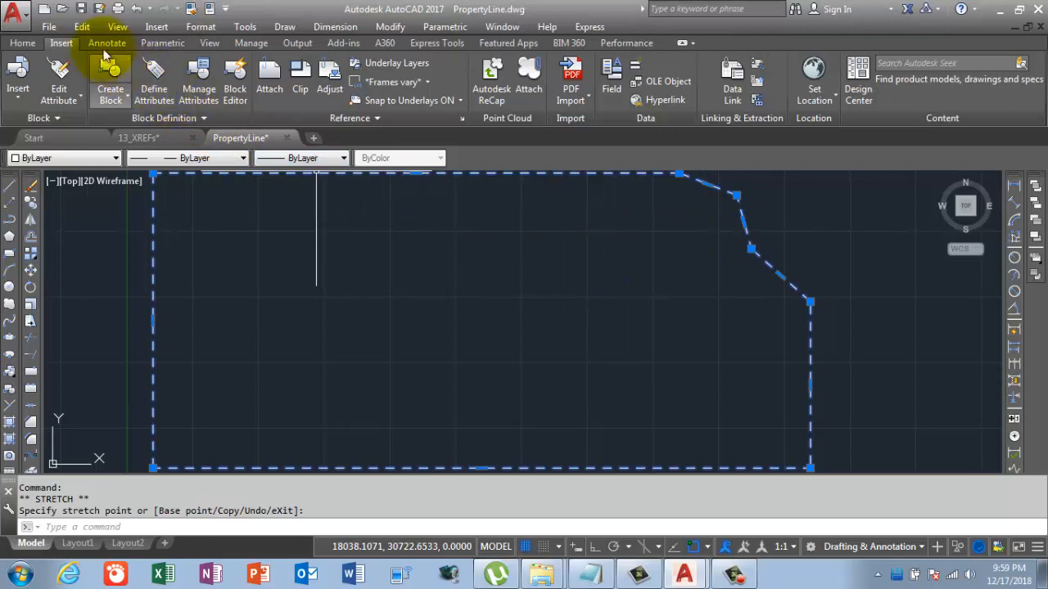
click(81, 10)
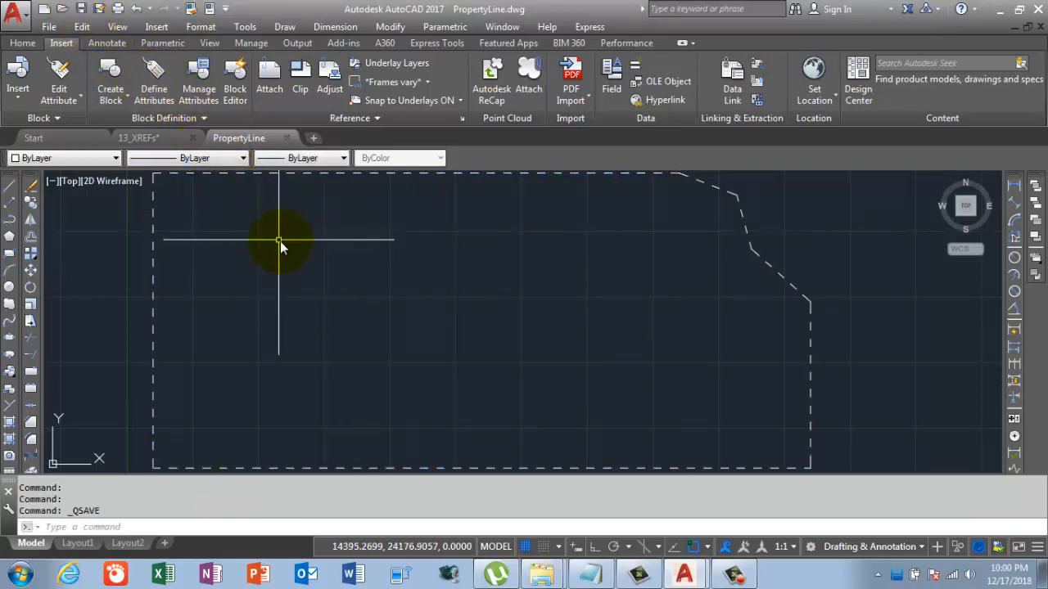
- Return to 13_XREFs.dwg and reload the changed PropertyLine reference
click(147, 140)
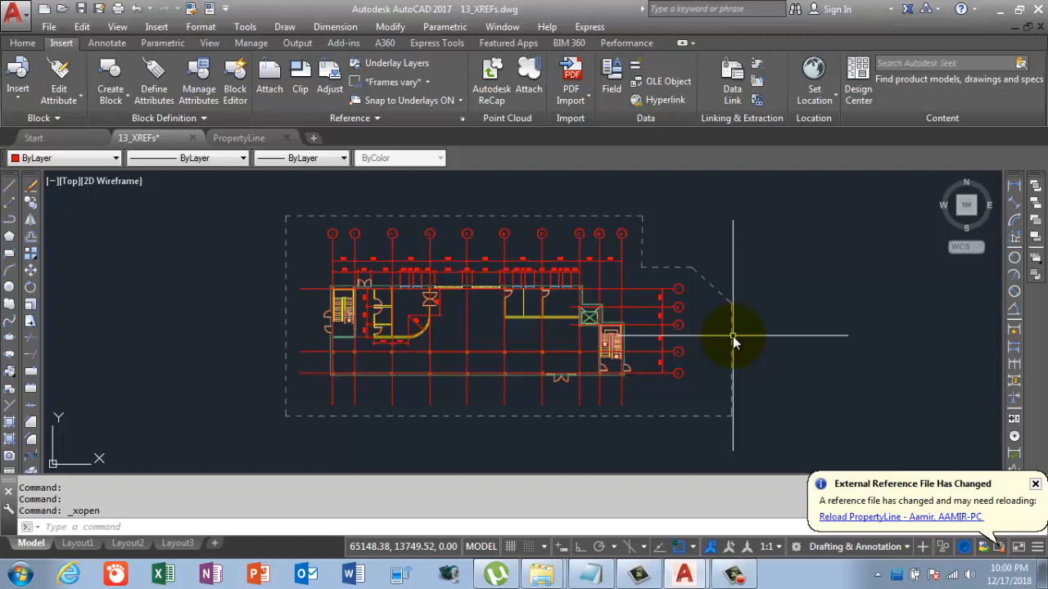
click(843, 518)
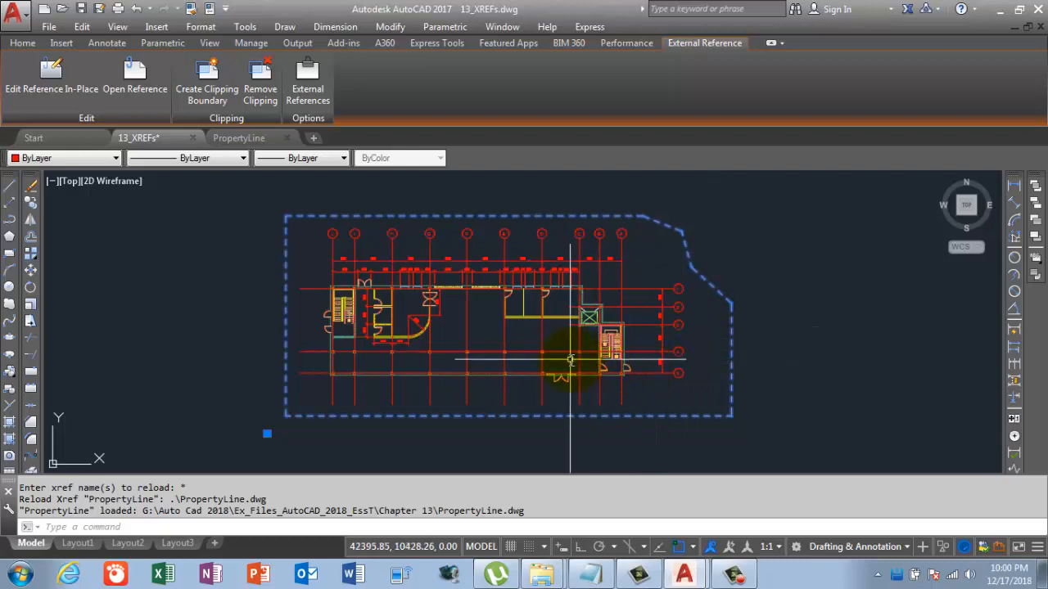
- Undo the vertex stretch in the PropertyLine drawing and save the file again
click(255, 140)
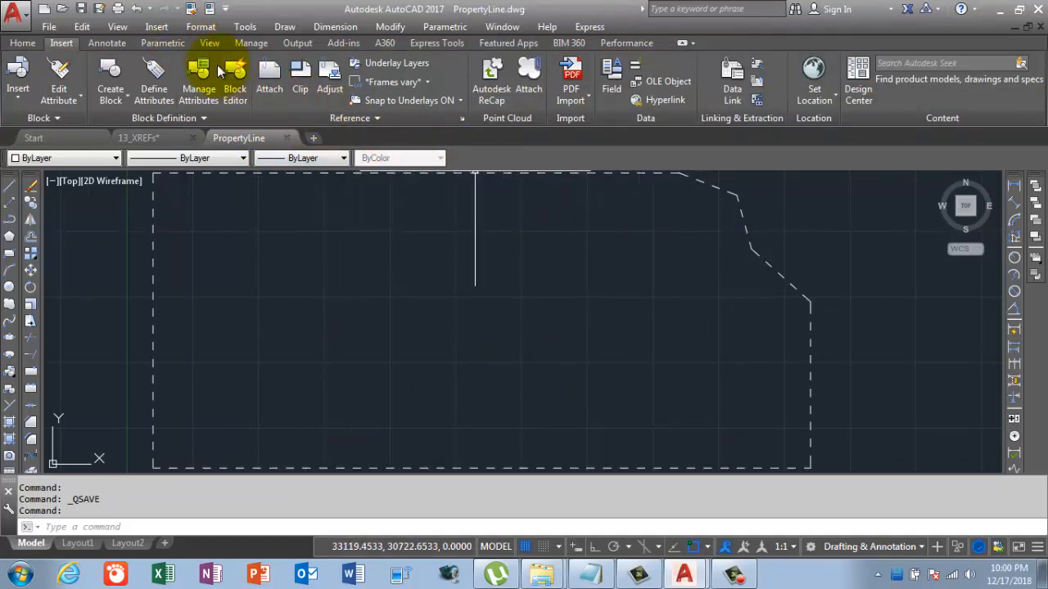
click(137, 10)
click(137, 13)
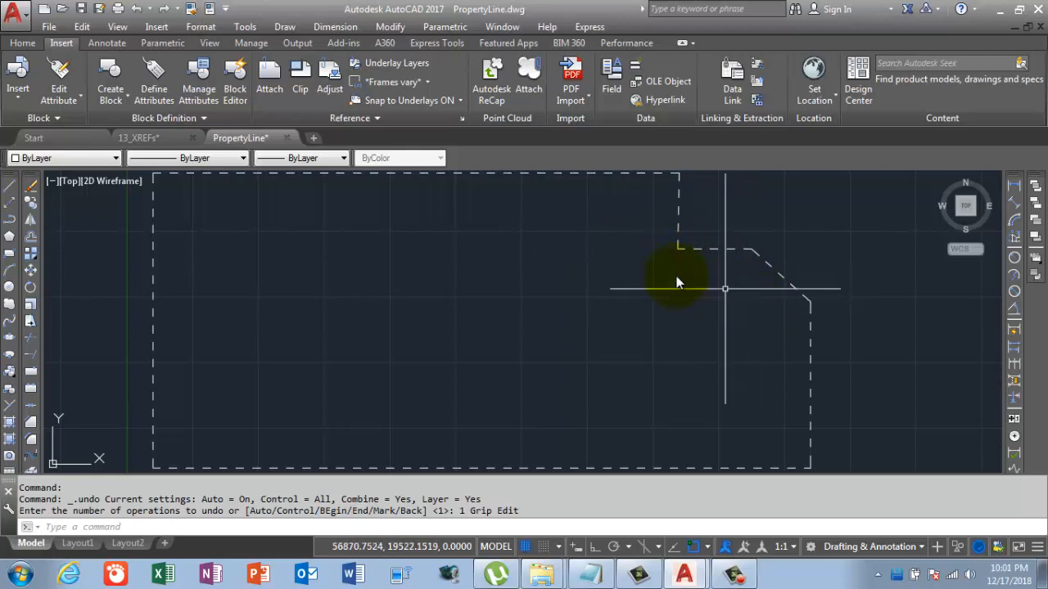
click(81, 9)
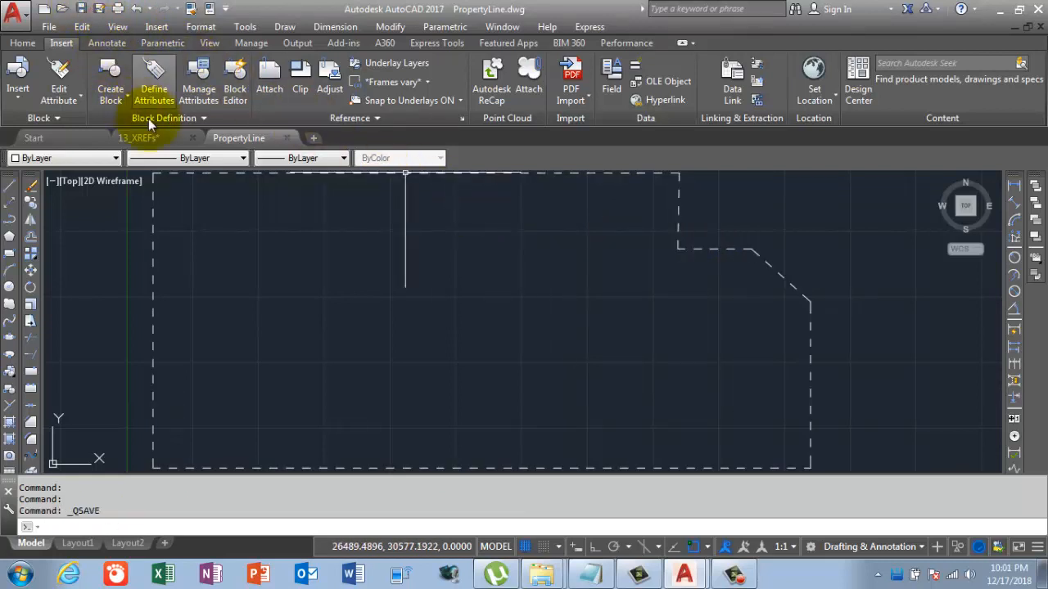
- Reload the PropertyLine reference in 13_XREFs.dwg with its restored outline and close the separate PropertyLine drawing
click(156, 139)
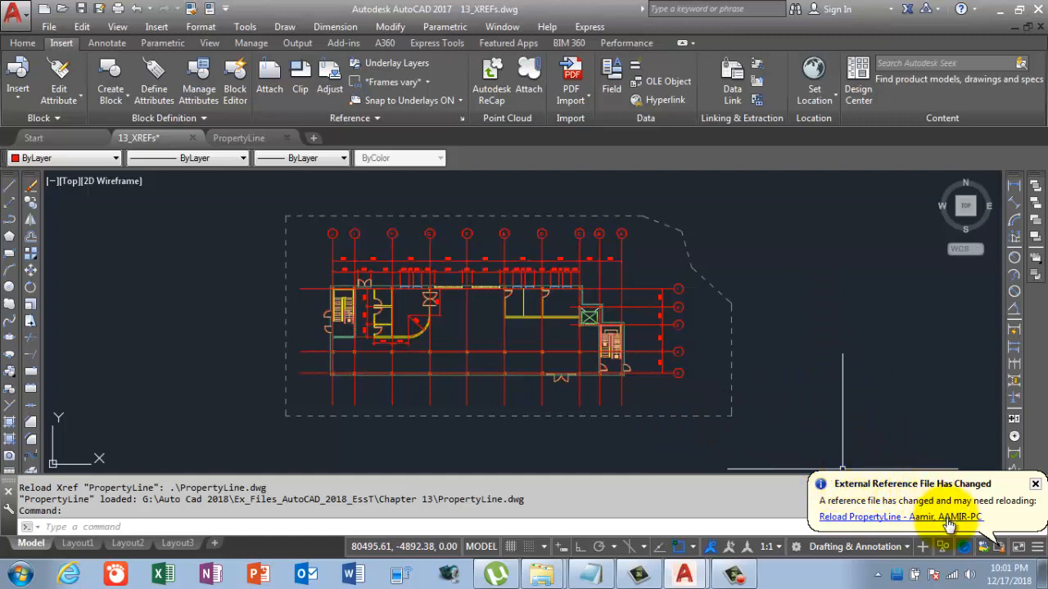
click(945, 518)
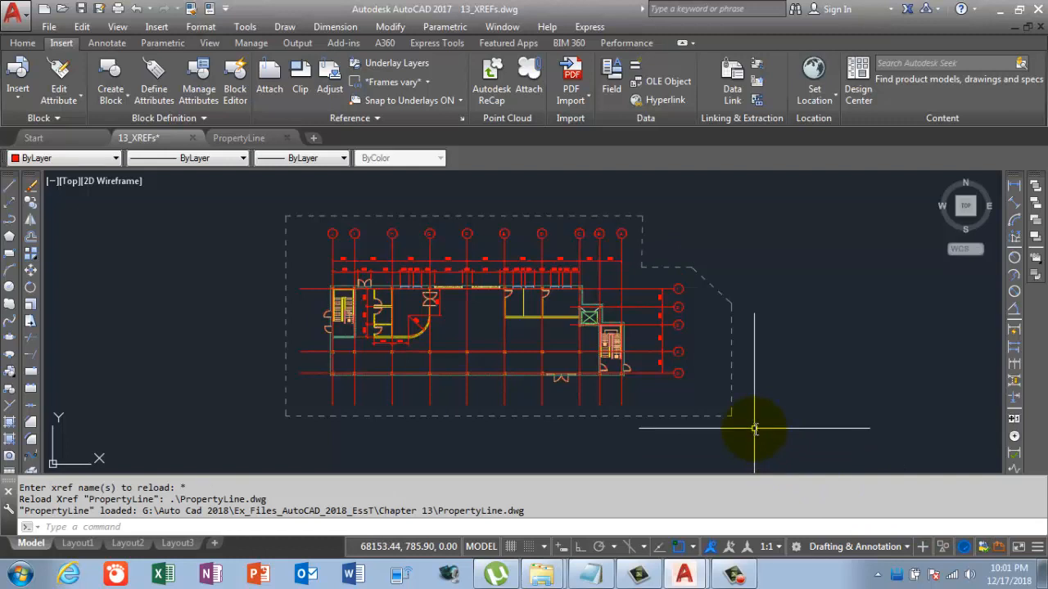
click(287, 138)
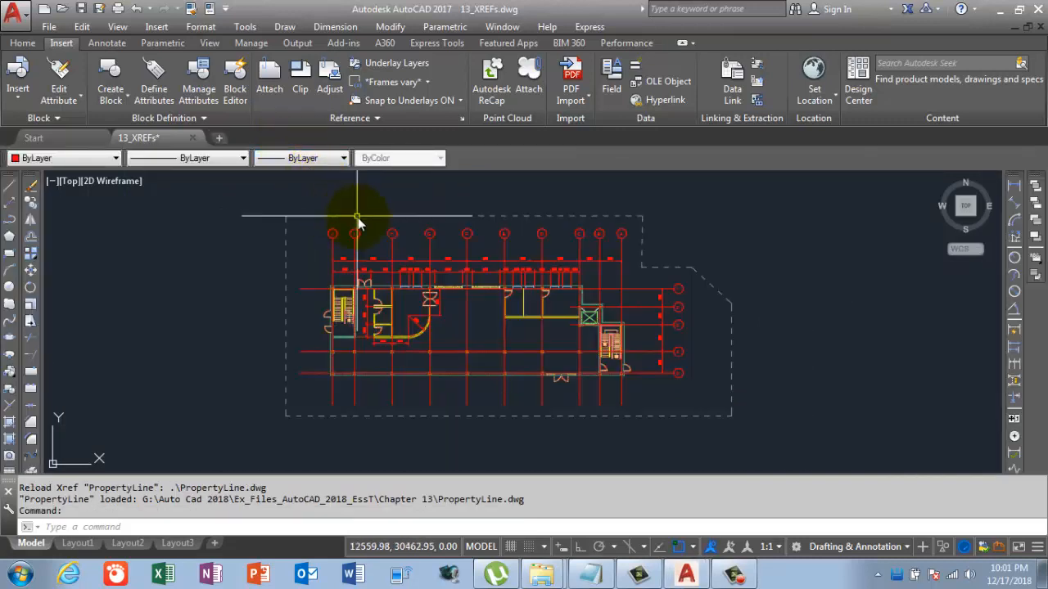
- Start editing the PropertyLine reference in place, with all nested objects selected automatically
click(998, 11)
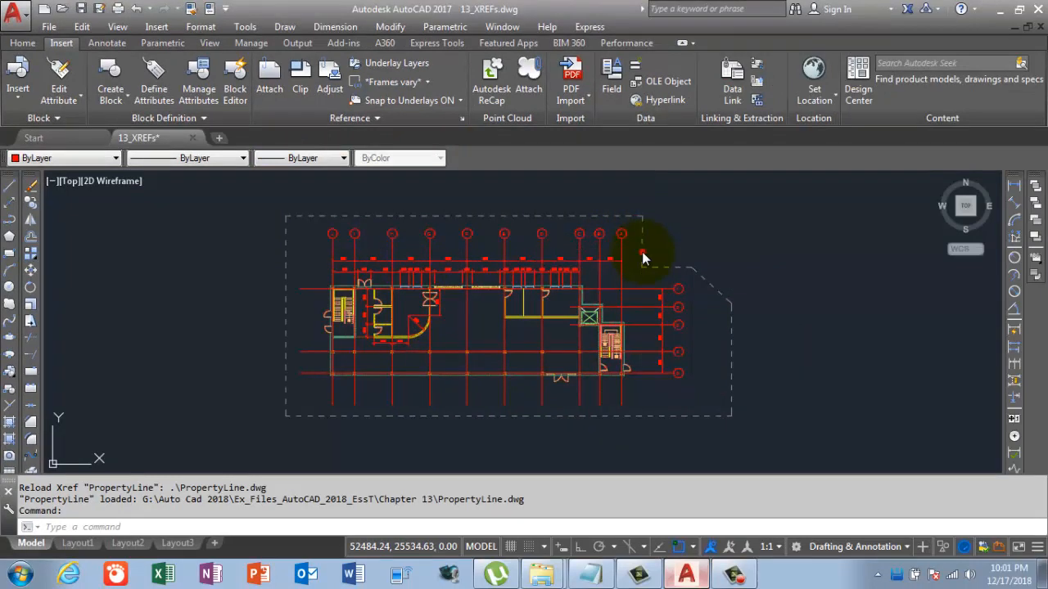
click(644, 248)
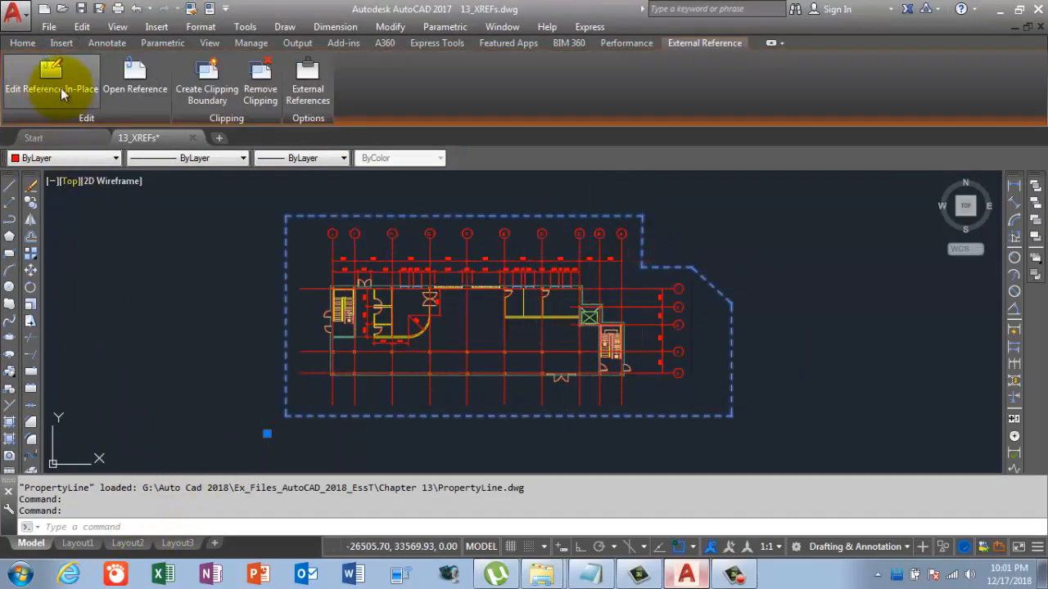
click(59, 76)
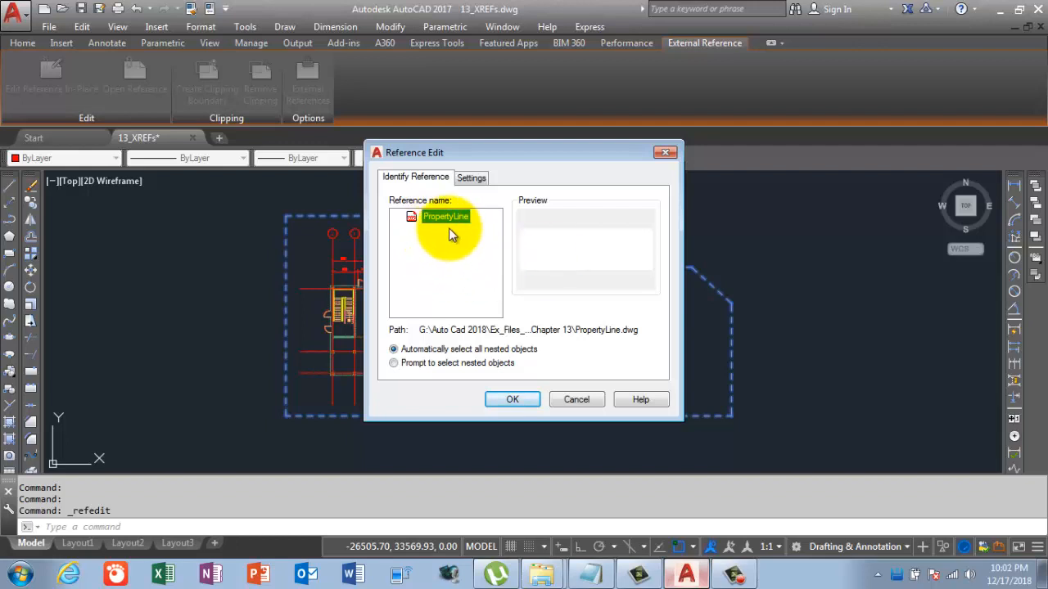
click(518, 407)
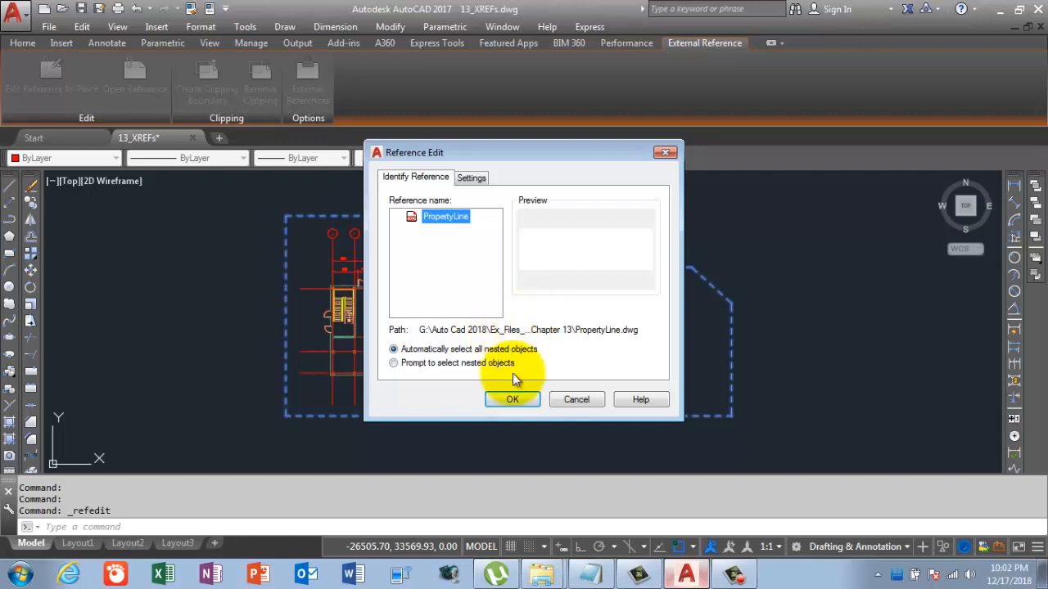
click(509, 400)
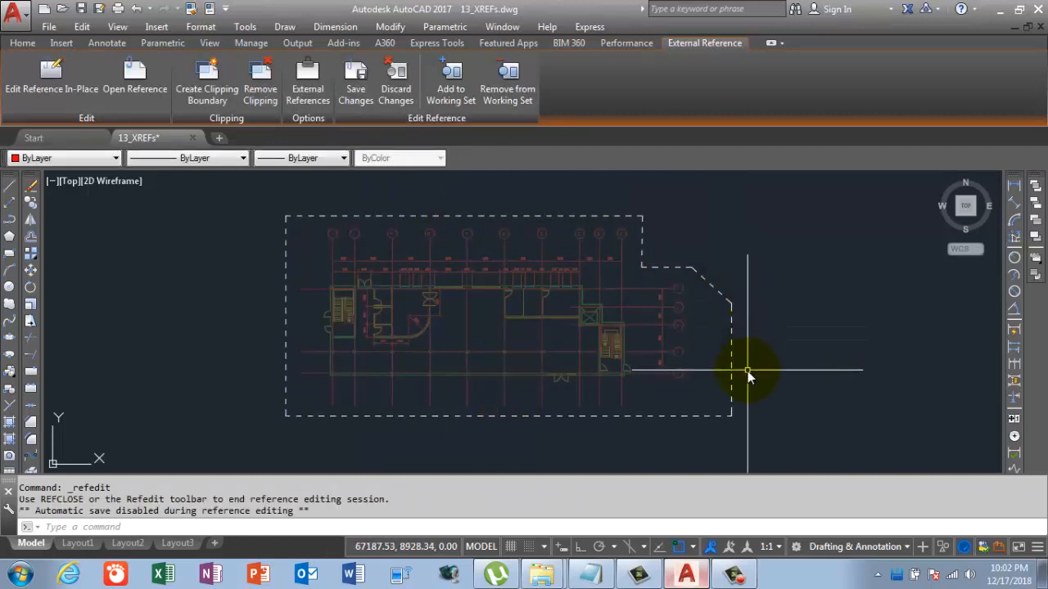
- Stretch the property line's upper chamfer vertex outward to the upper right, level with the outline's top edge
click(698, 275)
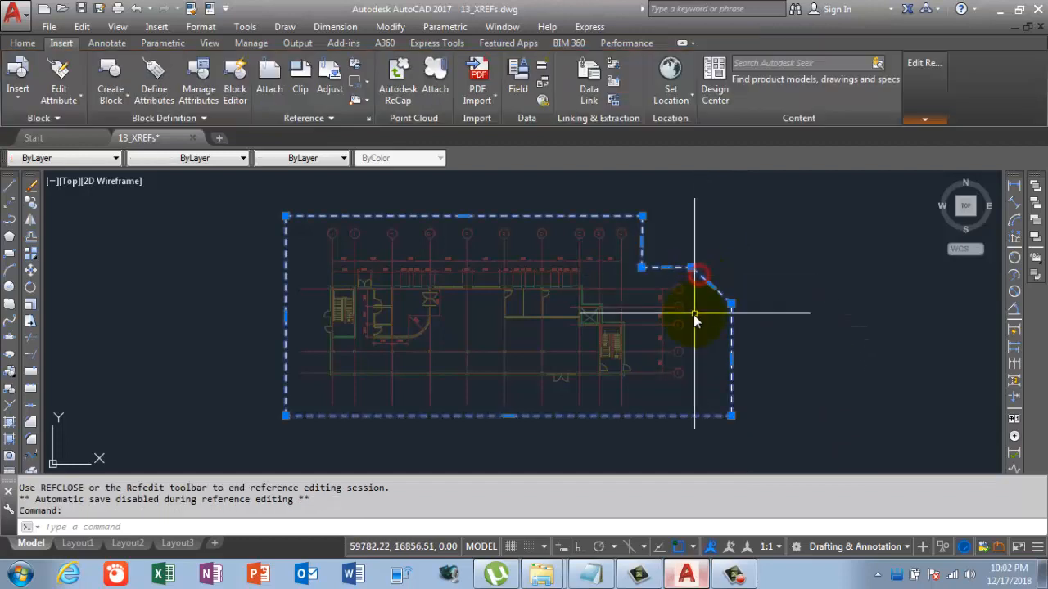
click(692, 269)
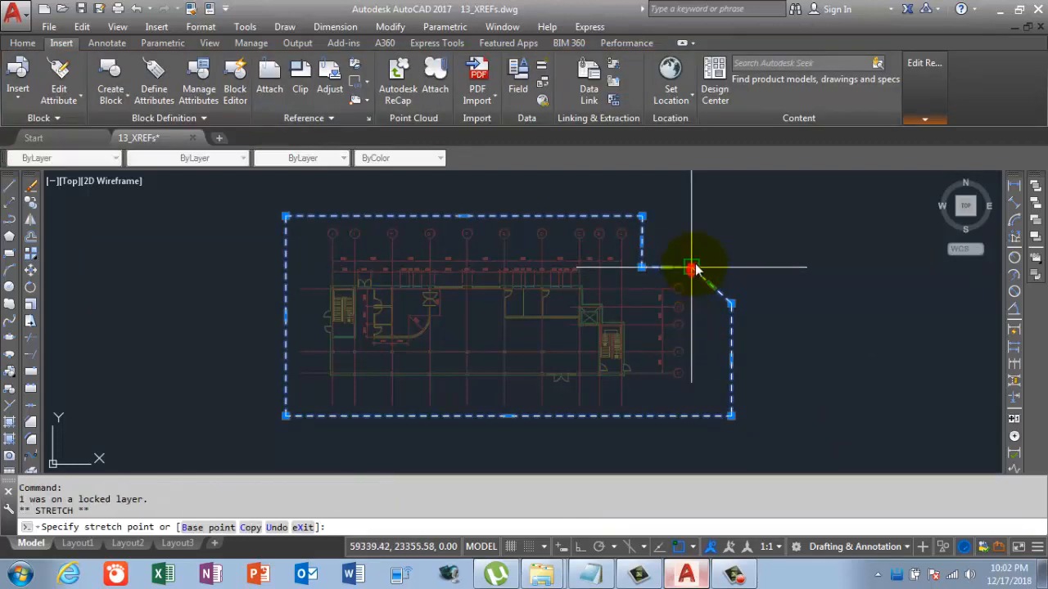
click(731, 216)
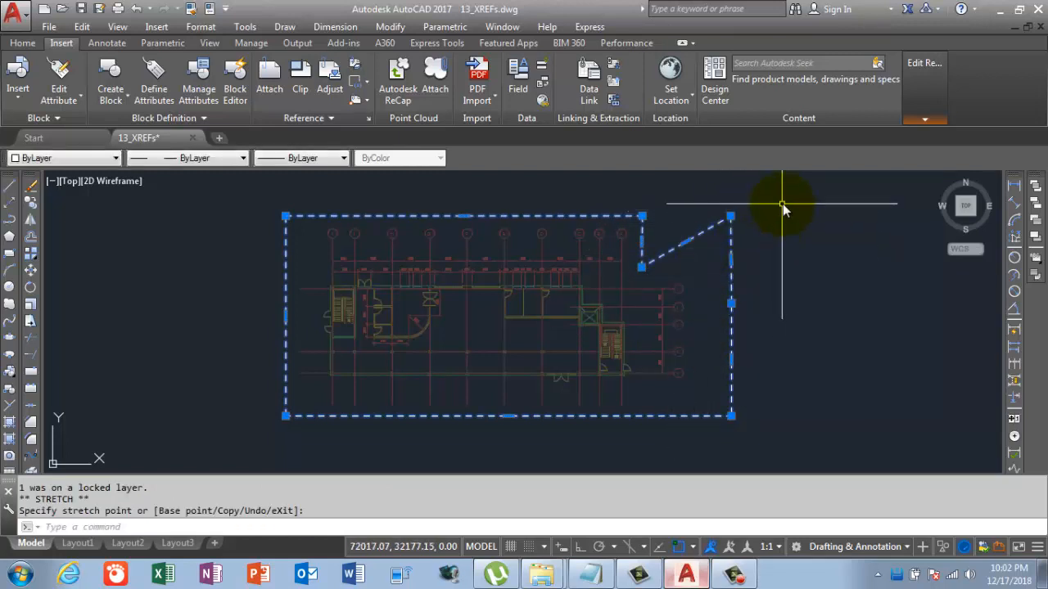
- Save the in-place edits back to the PropertyLine reference and end the reference editing session
click(927, 97)
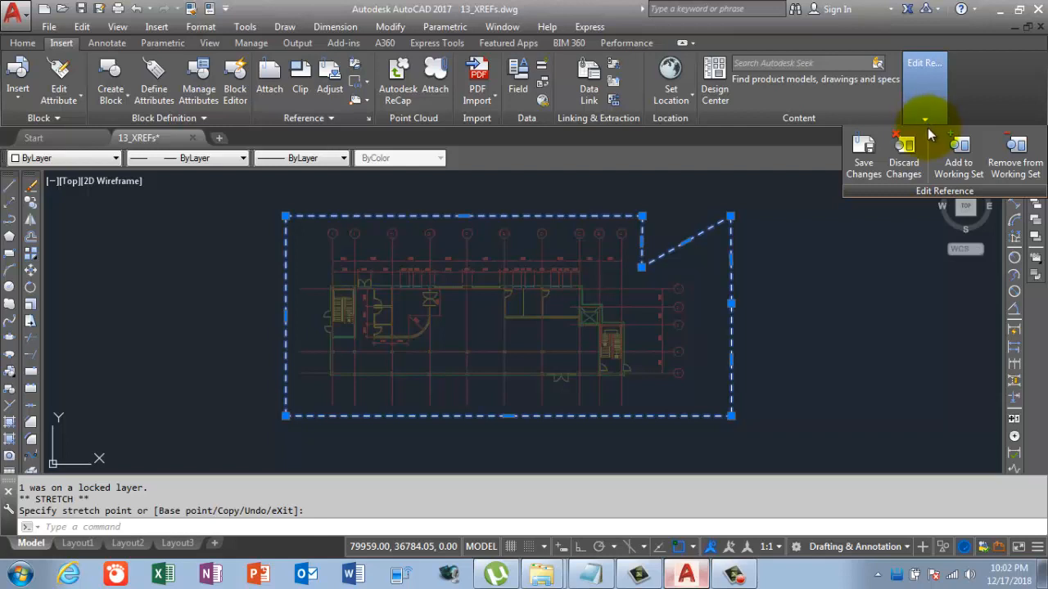
click(868, 164)
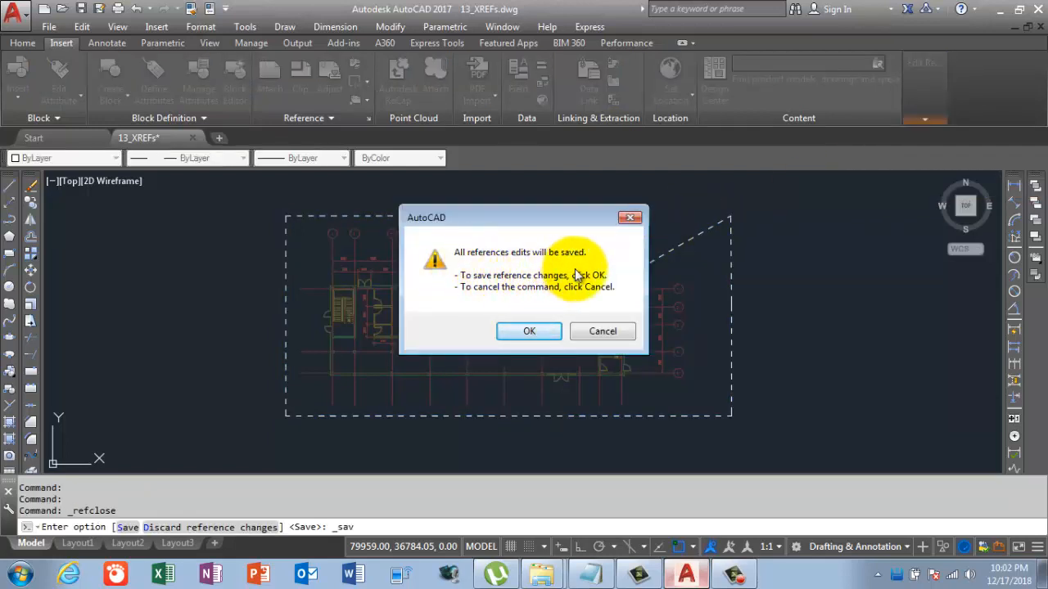
click(524, 329)
click(520, 339)
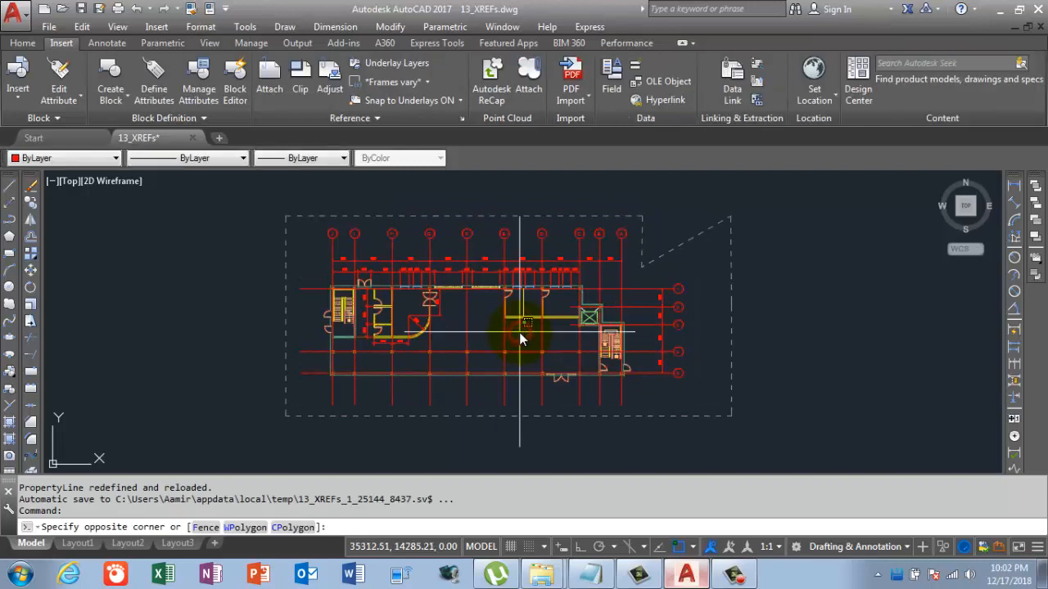
click(709, 353)
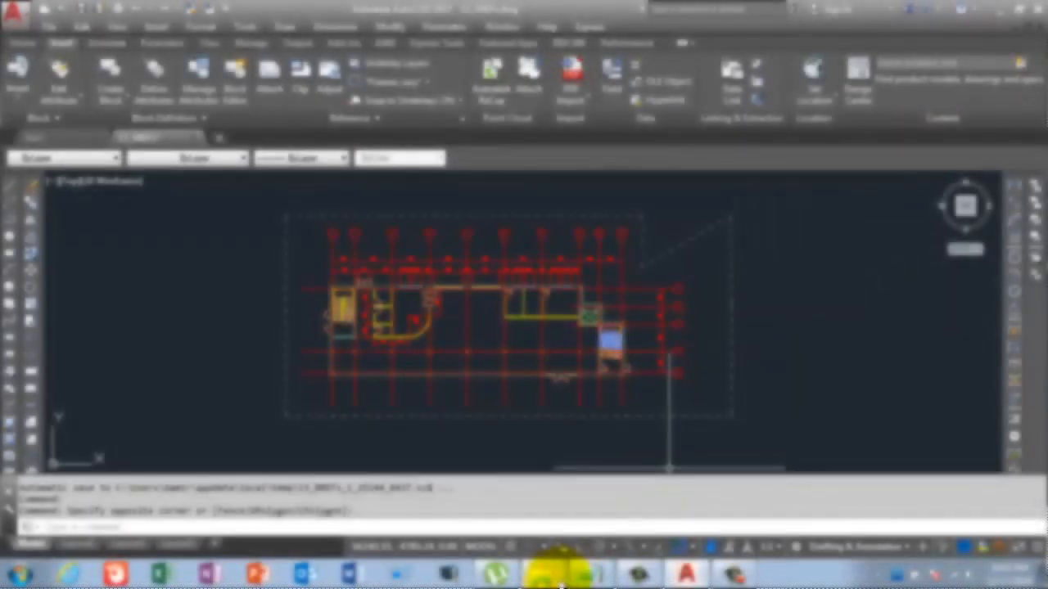
- Switch to File Explorer and open PropertyLine.dwg from the Chapter 13 folder to check its outline
click(516, 491)
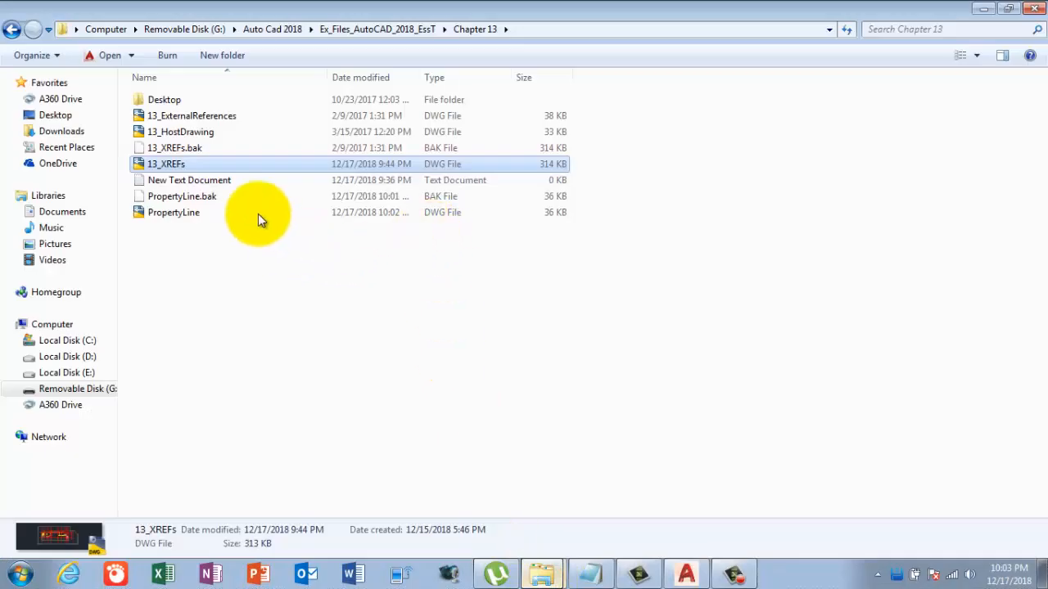
click(186, 214)
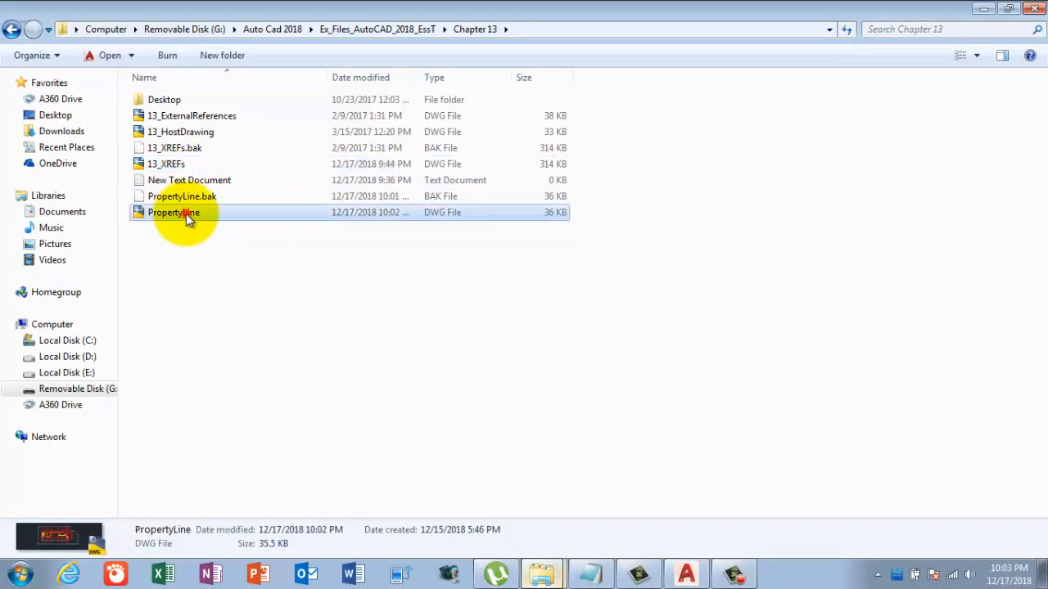
right_click(185, 210)
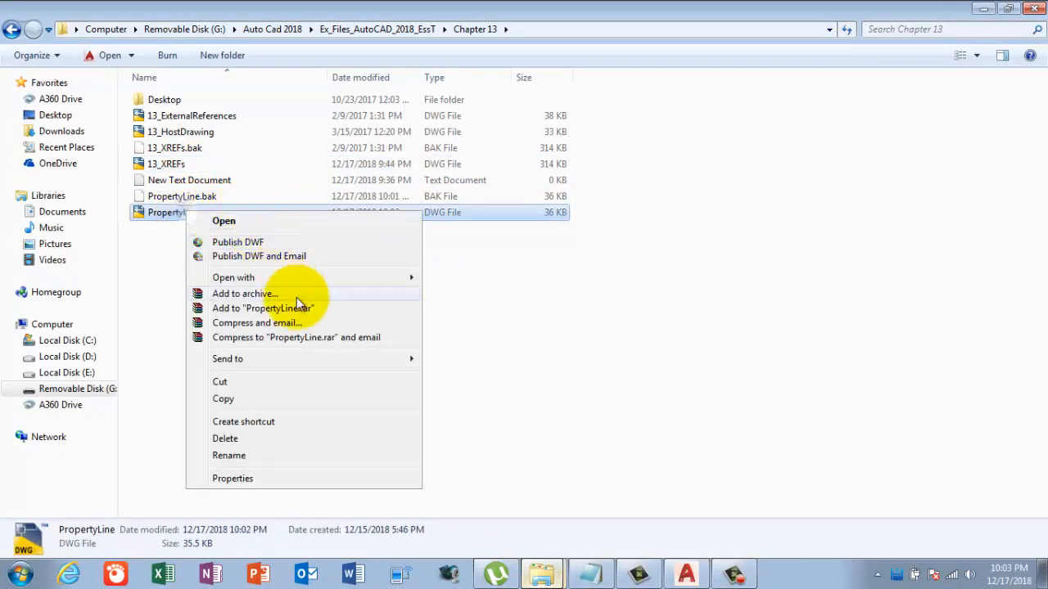
mouse_move(392, 284)
click(458, 294)
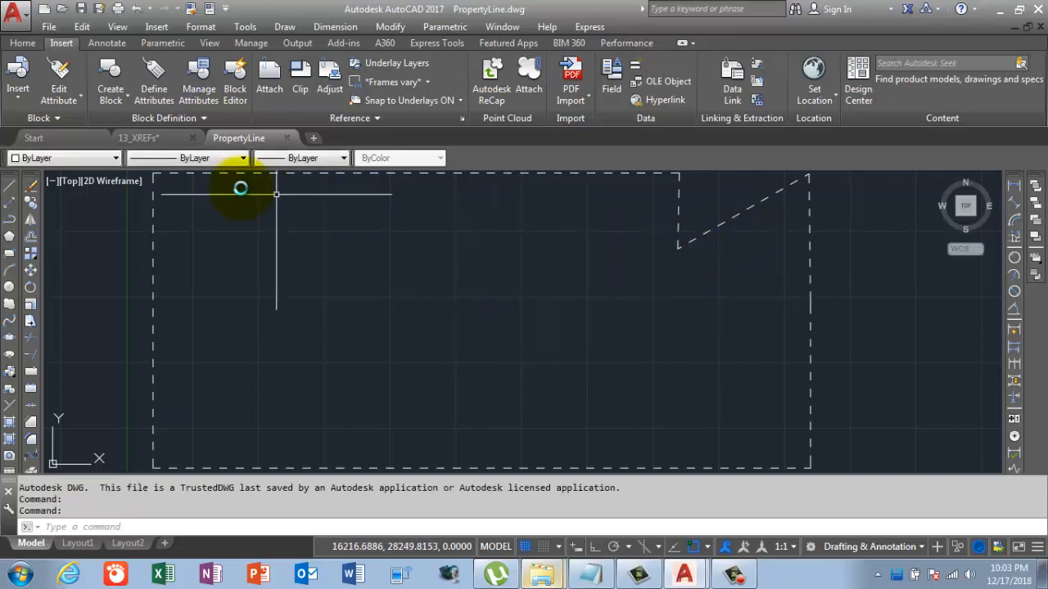
- Return to 13_XREFs.dwg, close the separate PropertyLine drawing, and undo the reference save-back and the vertex stretch
click(167, 135)
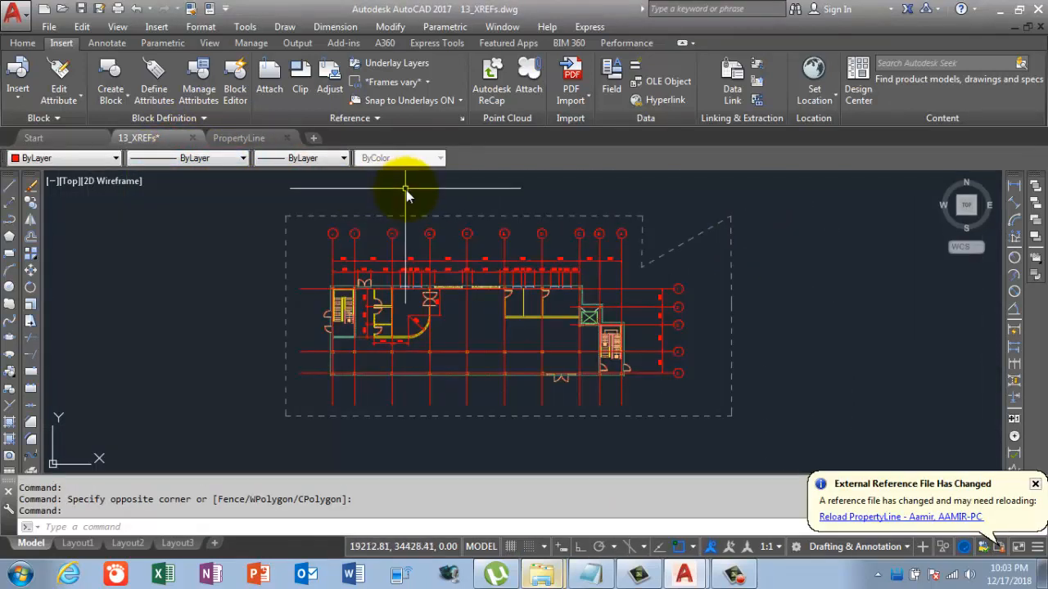
click(136, 11)
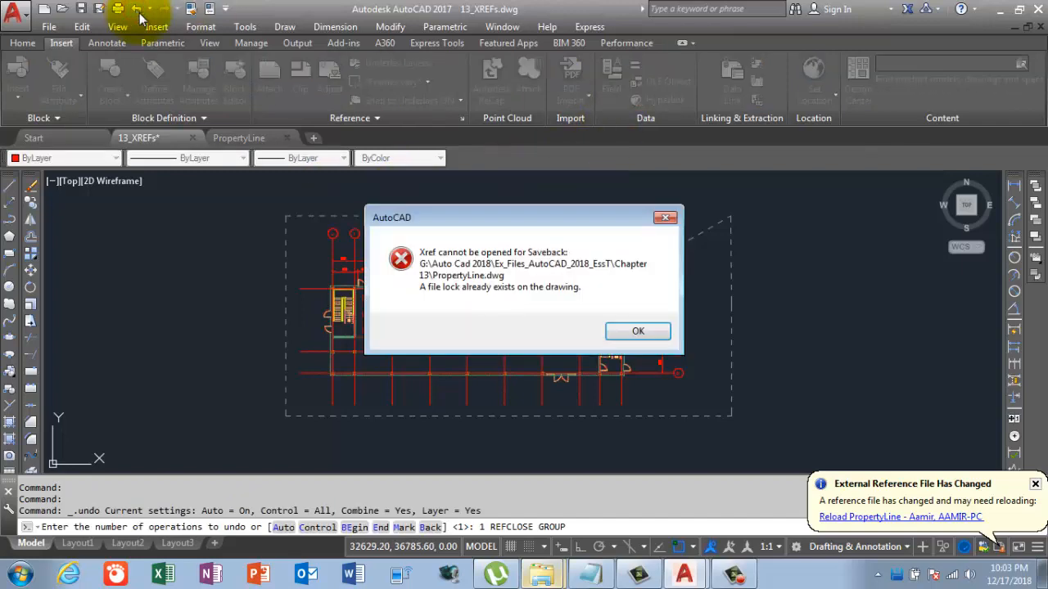
click(610, 332)
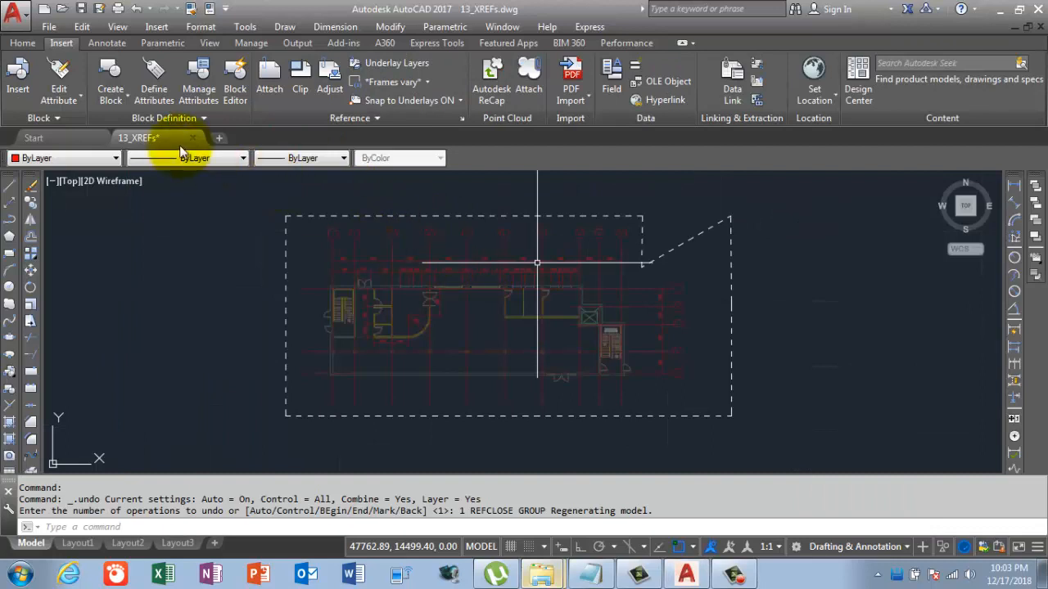
click(137, 9)
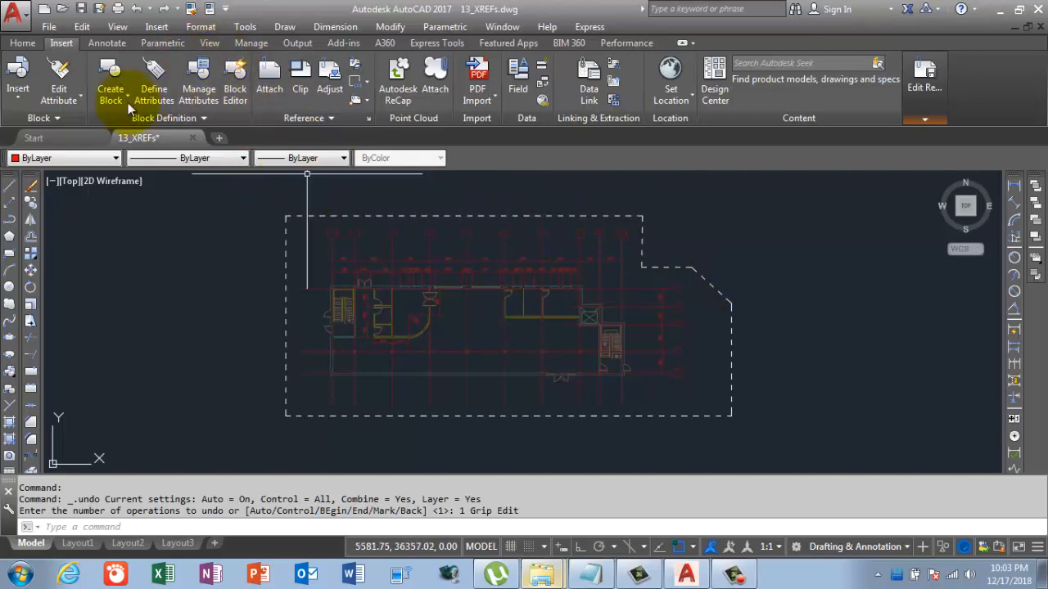
- Try to save 13_XREFs.dwg during the reference editing session, and clear any pending command or selection
click(82, 8)
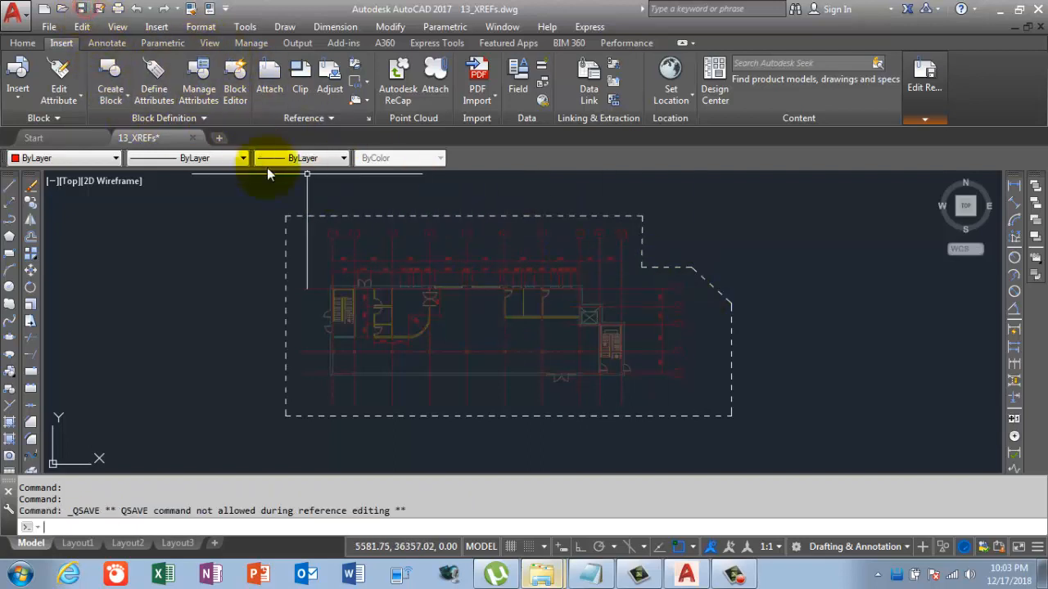
key(Escape)
key(Escape)
key(Escape)
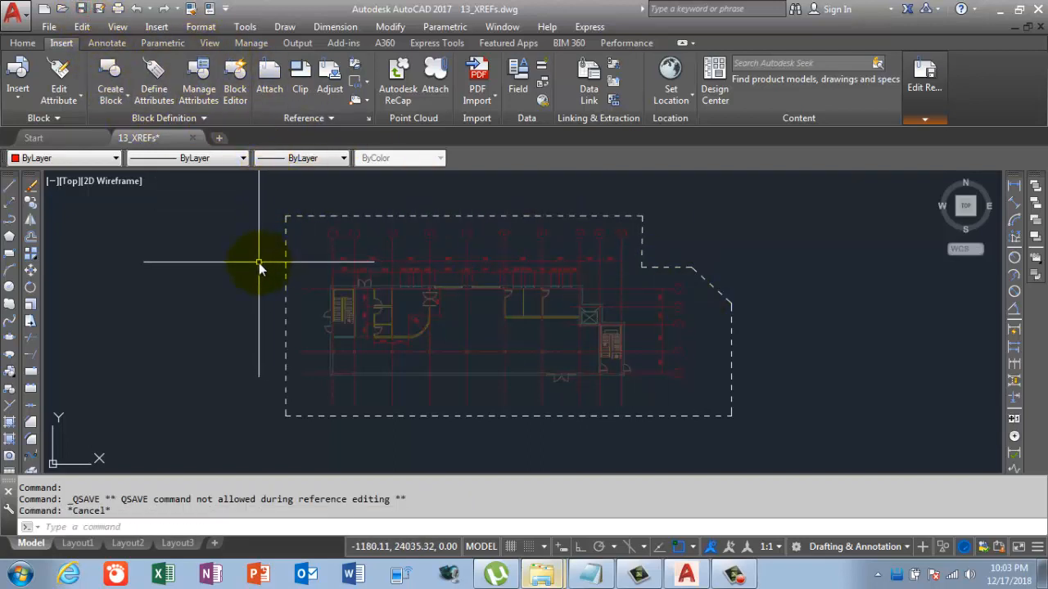
click(737, 271)
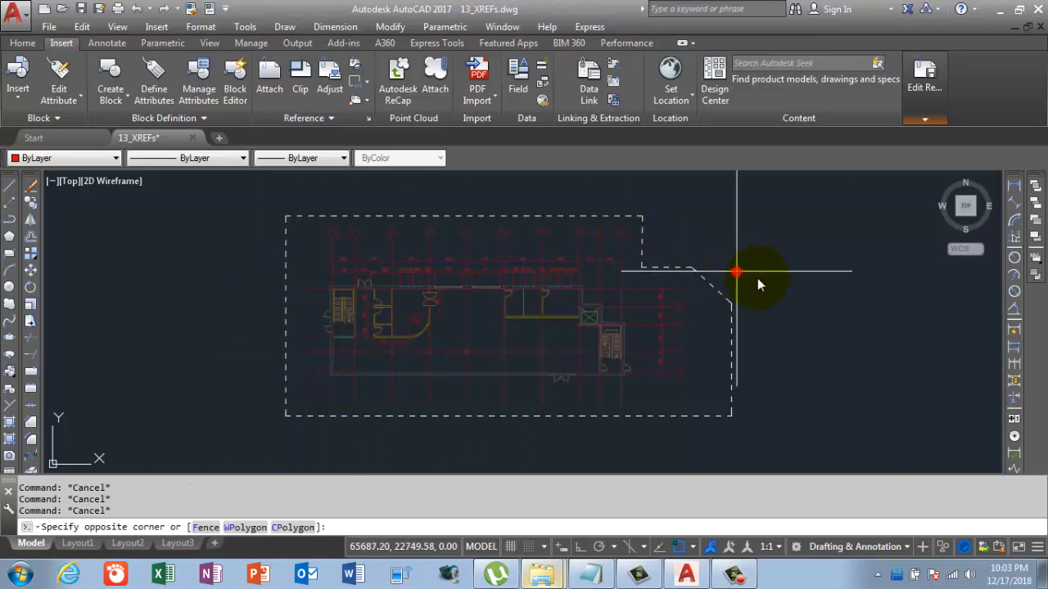
click(824, 311)
key(Escape)
key(Escape)
- Save the restored outline back to the PropertyLine reference and end the in-place editing session
click(923, 120)
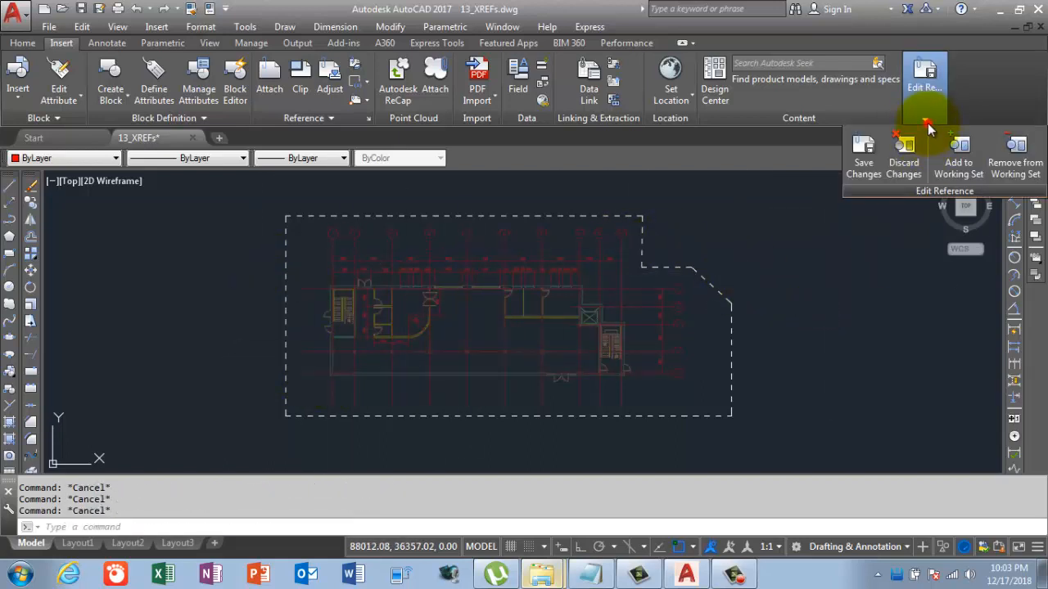
click(865, 162)
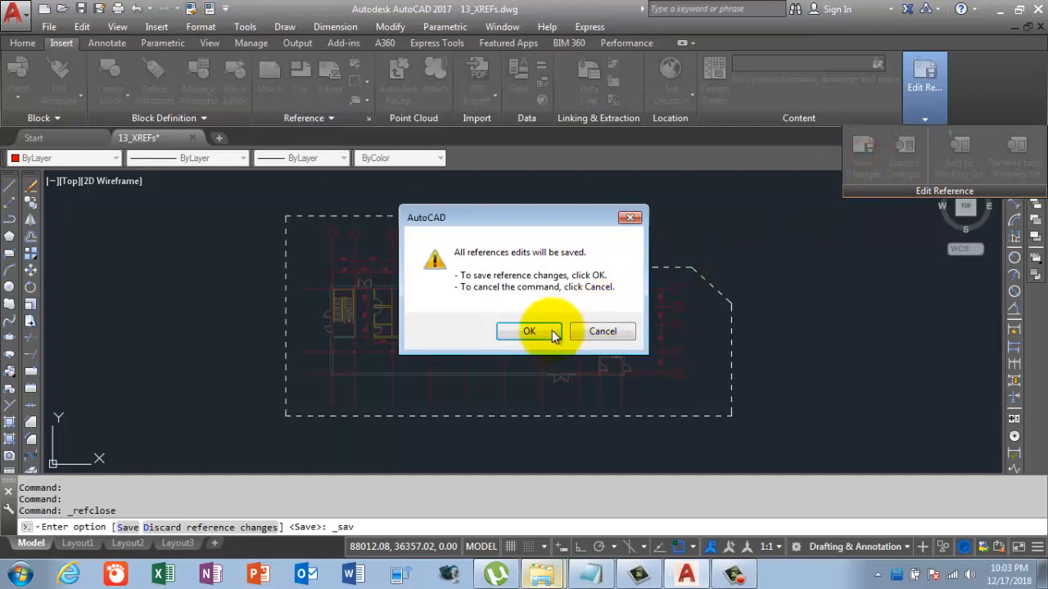
click(530, 332)
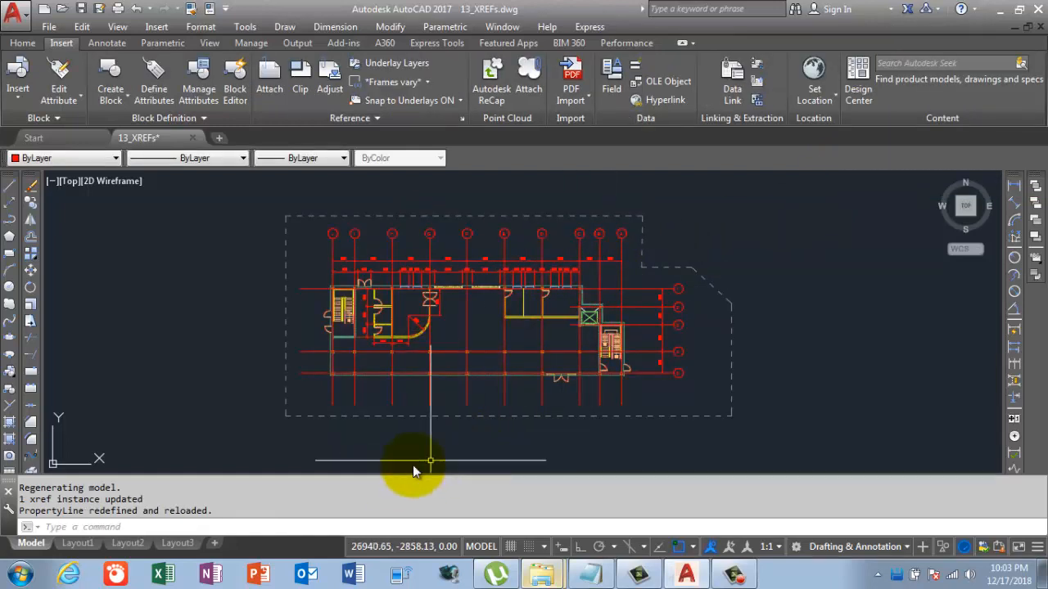
- Switch to the XREF topic list in Notepad and highlight items 1 to 5, through "Editing XREFs in place"
click(590, 573)
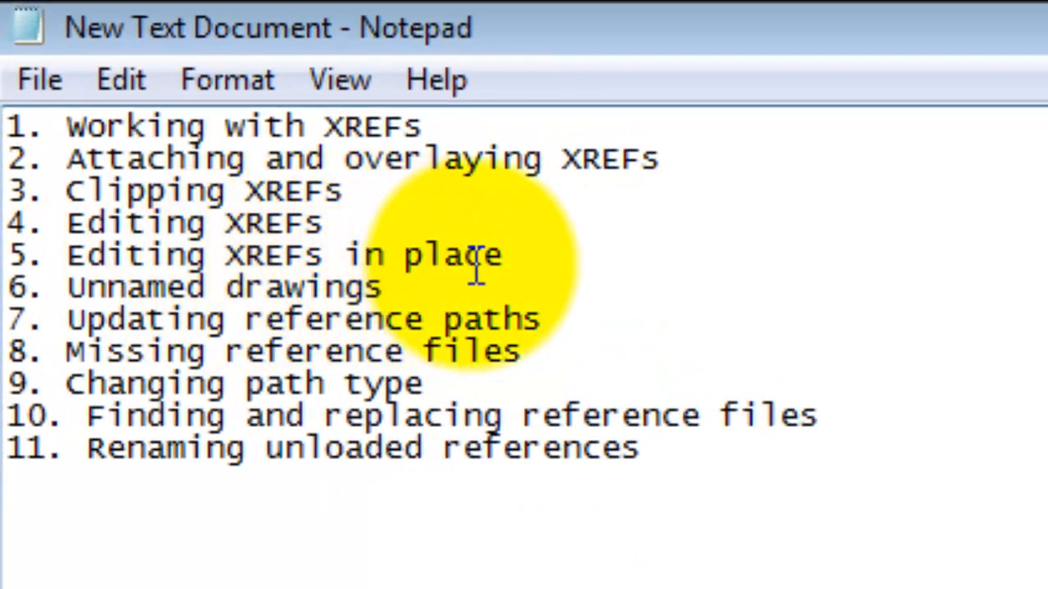
drag(532, 269, 9, 65)
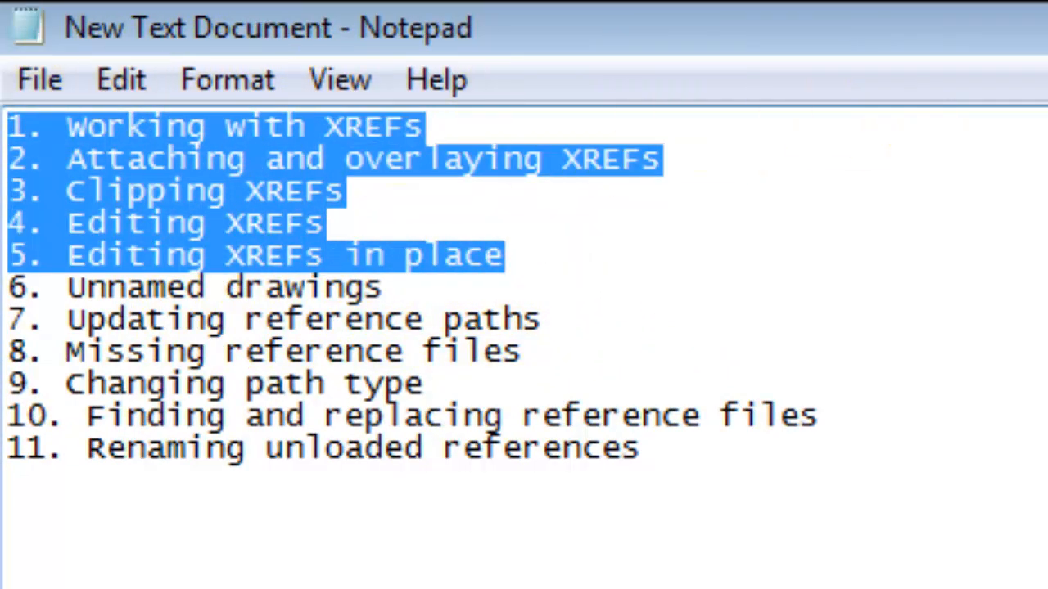